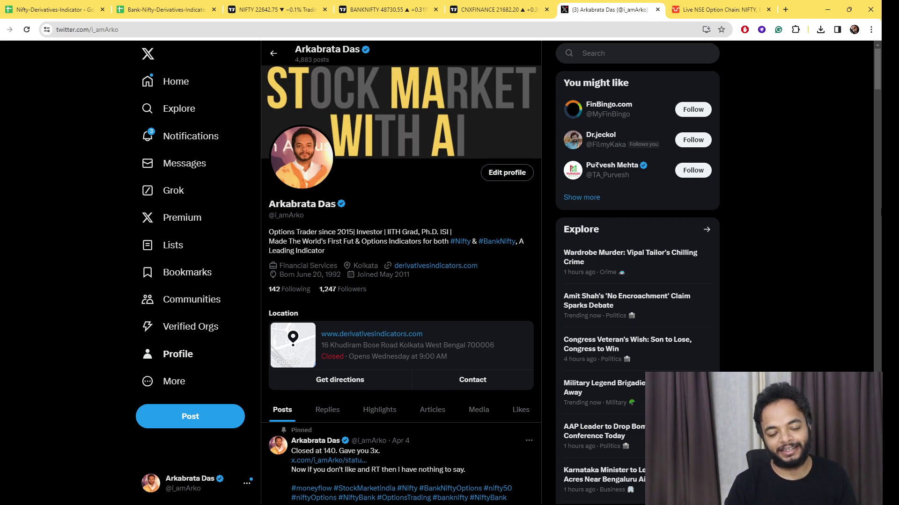
# Step: Show the Nifty 50 chart, then the Nifty Bank chart, from the TradingView tabs
pyautogui.click(283, 5)
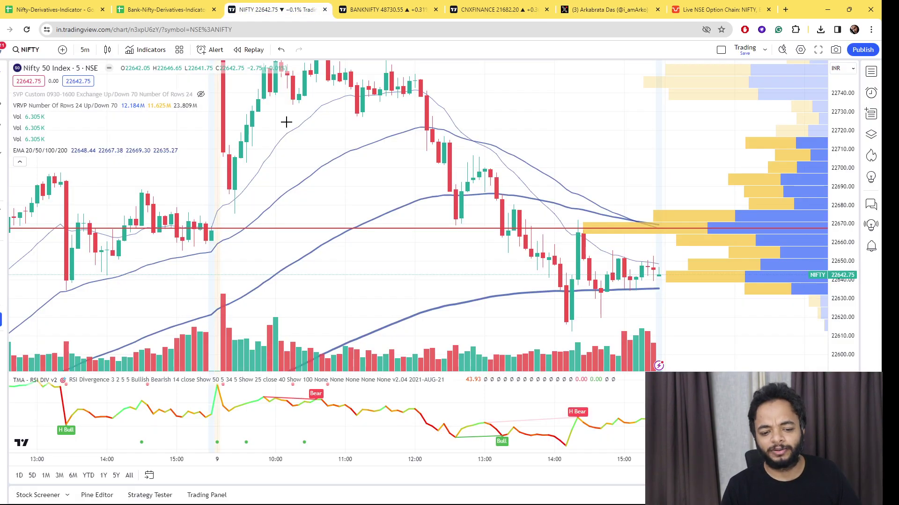
pyautogui.click(382, 8)
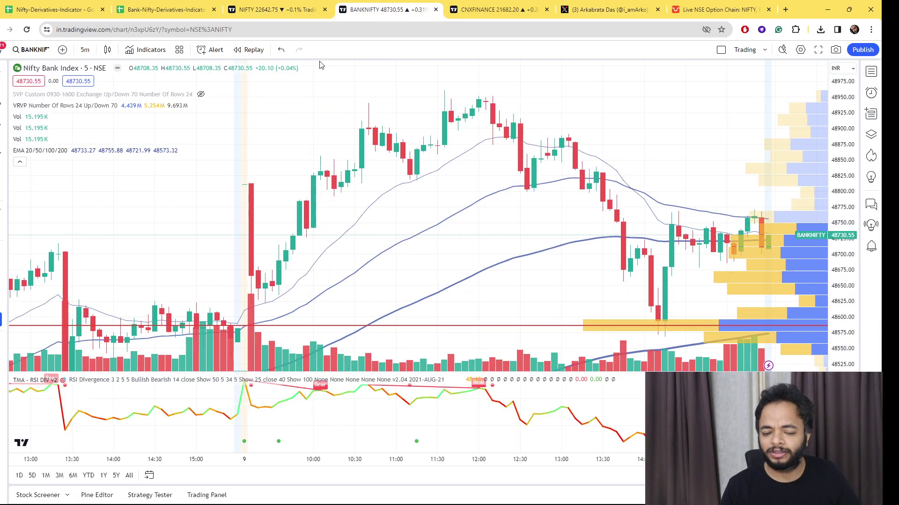
# Step: Switch to the Nifty-Derivatives-Indicator spreadsheet and bring its Final Result table into view
pyautogui.click(43, 7)
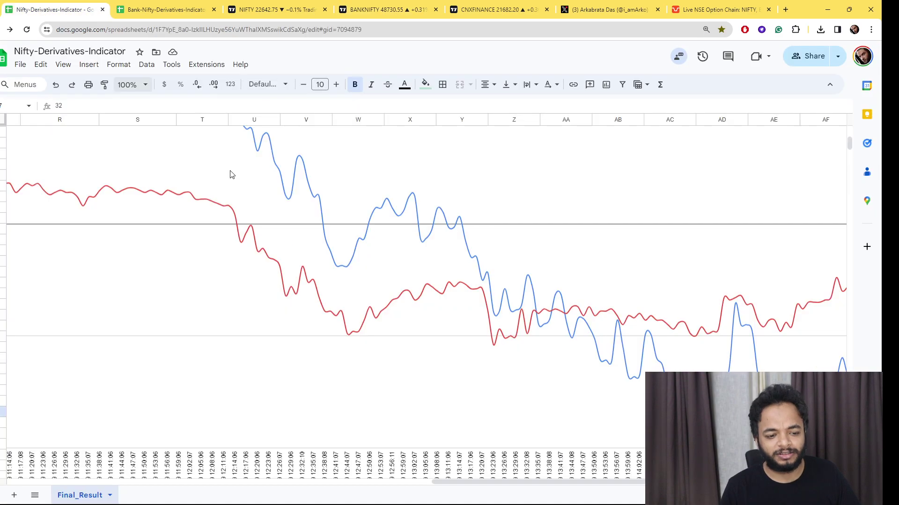
pyautogui.scroll(5, 570, 452)
pyautogui.moveTo(565, 481); pyautogui.dragTo(200, 473)
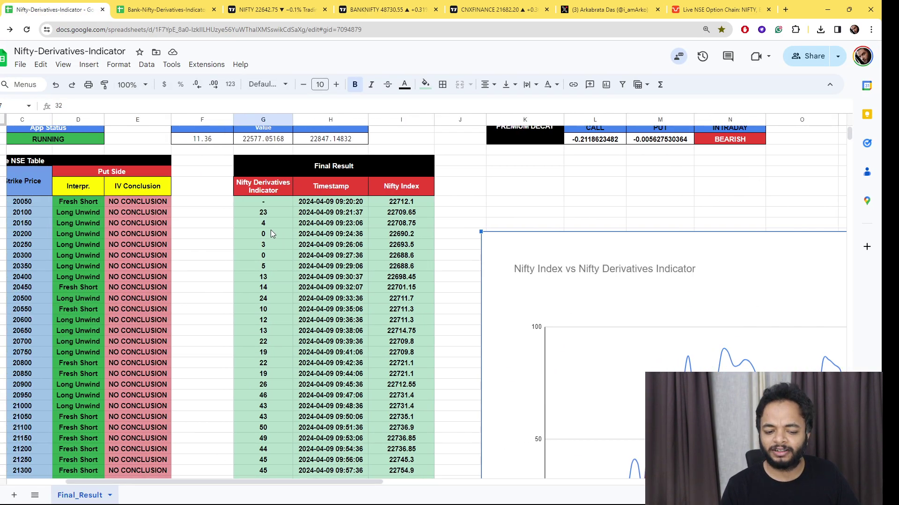
# Step: Step down the indicator readings from 09:24:36 through 09:30:37 (13), 09:48:36 (43) and 09:53:06 (49)
pyautogui.click(270, 233)
pyautogui.press('Down')
pyautogui.press('Down')
pyautogui.press('Down')
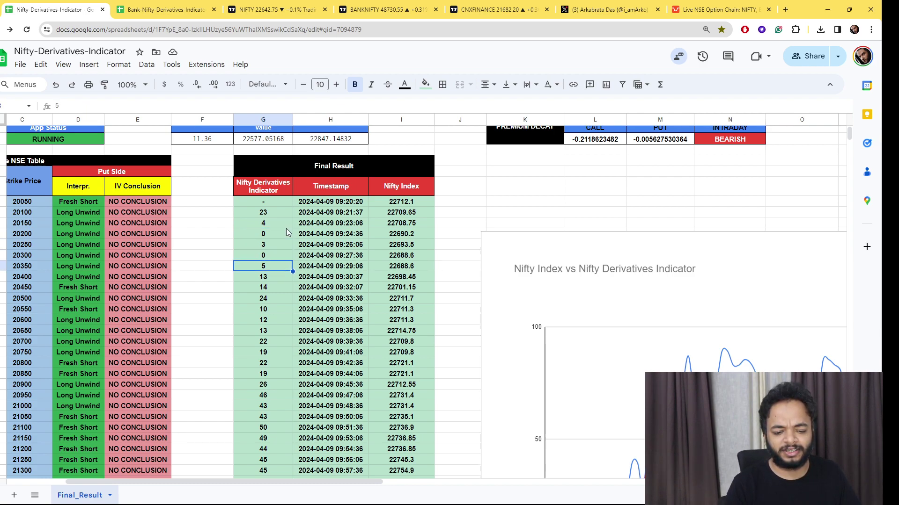
pyautogui.press('Down')
pyautogui.press('Down')
pyautogui.press('Down')
pyautogui.press('Down')
pyautogui.press('Down')
pyautogui.press('Down')
pyautogui.press('Down')
pyautogui.press('Down')
pyautogui.press('Down')
pyautogui.press('Down')
pyautogui.press('Down')
pyautogui.press('Down')
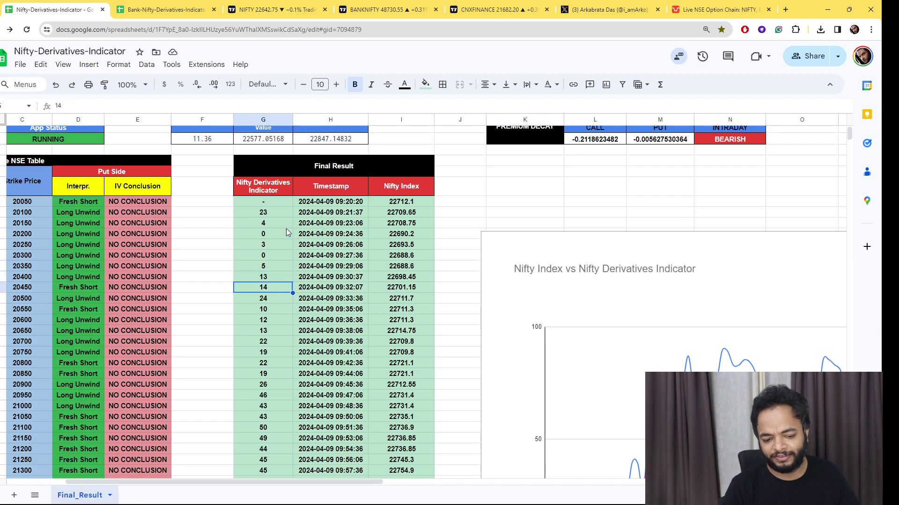
pyautogui.press('Down')
pyautogui.press('Down')
pyautogui.press('Down')
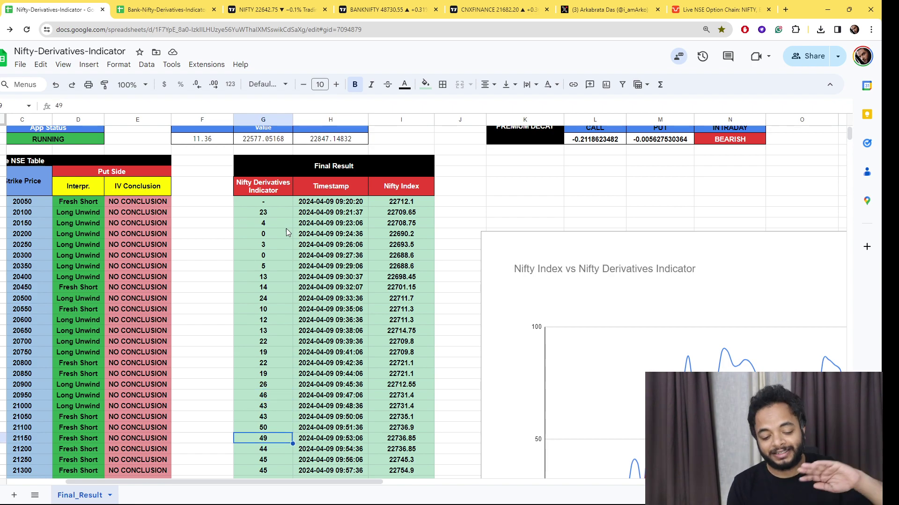
pyautogui.press('Down')
pyautogui.press('Down')
pyautogui.press('Down')
pyautogui.press('Down')
pyautogui.press('Down')
pyautogui.press('Down')
pyautogui.press('Down')
pyautogui.press('Down')
pyautogui.press('Down')
pyautogui.press('Down')
pyautogui.press('Down')
pyautogui.press('Down')
pyautogui.press('Down')
pyautogui.press('Down')
pyautogui.press('Down')
pyautogui.press('Down')
pyautogui.press('Down')
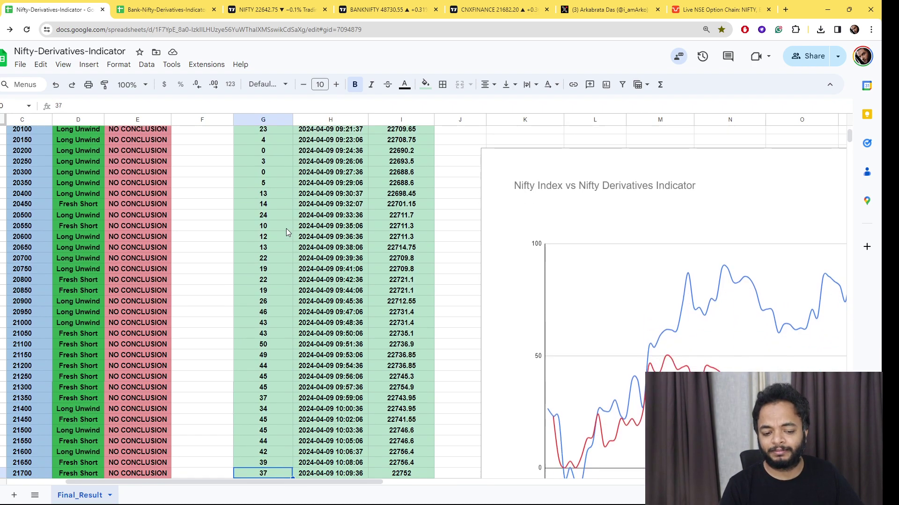
# Step: In the Bank Nifty sheet, step through readings from -1 at 09:29:06 to 61 at 10:15:38
pyautogui.hotkey('ctrl', 'Tab')
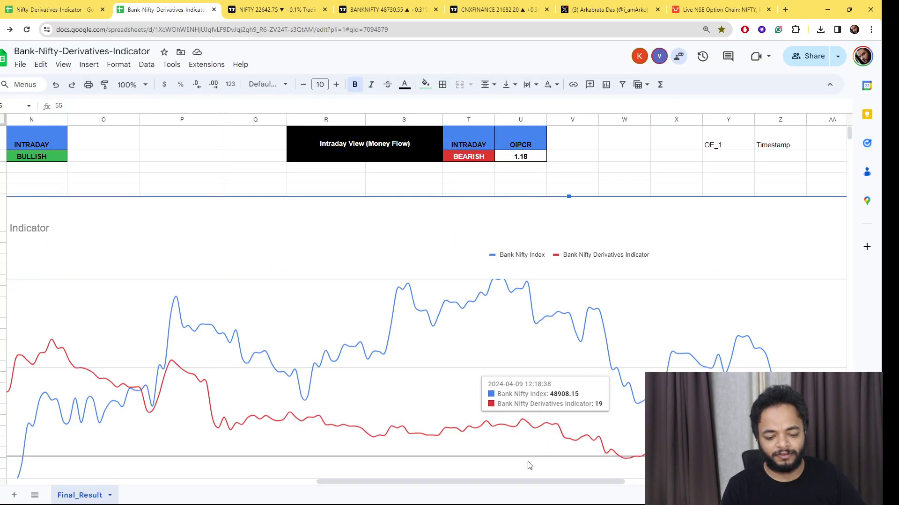
pyautogui.moveTo(523, 482); pyautogui.dragTo(206, 482)
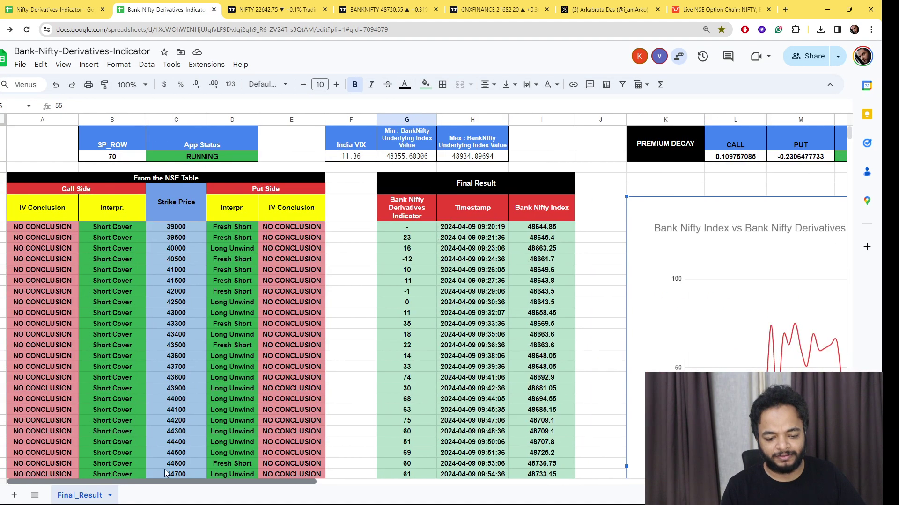
pyautogui.click(424, 293)
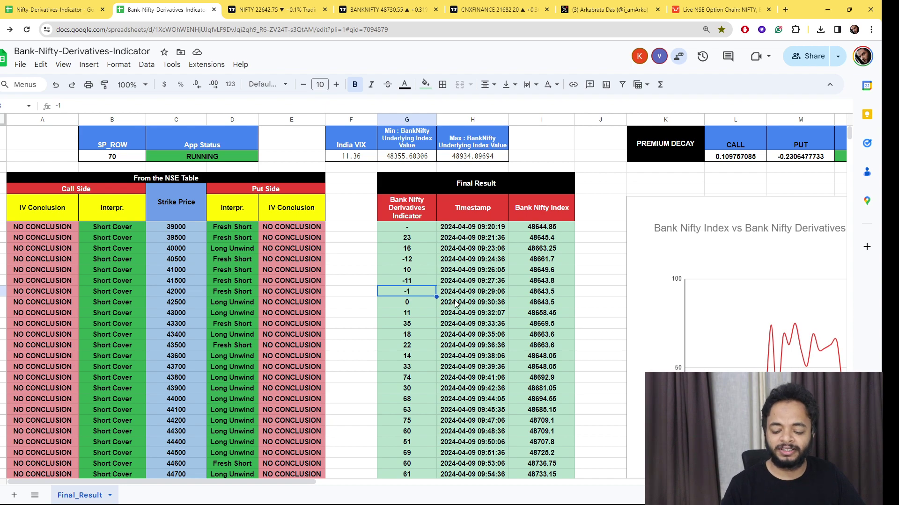
pyautogui.press('Down')
pyautogui.press('Down')
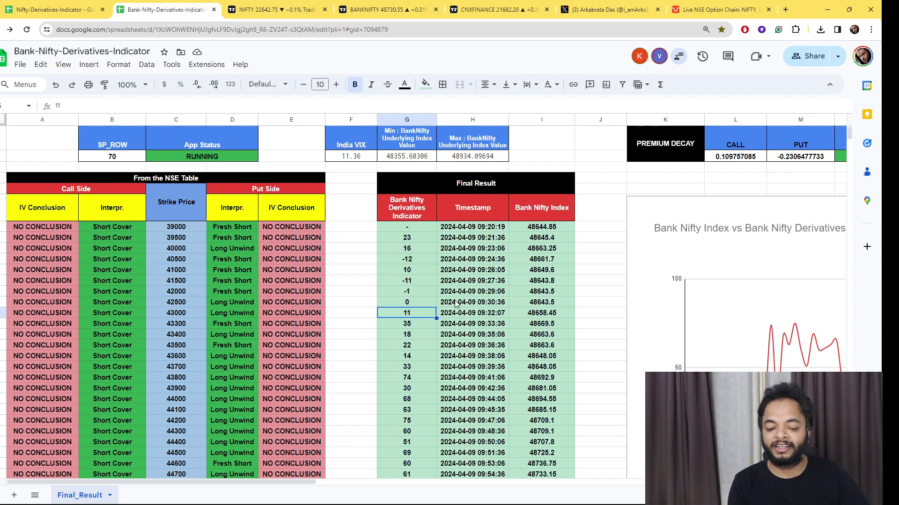
pyautogui.press('Down')
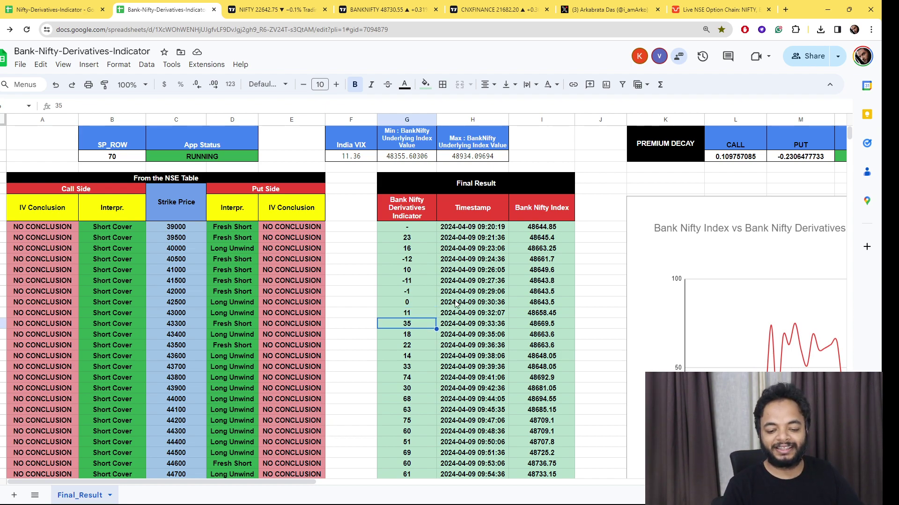
pyautogui.press('Down')
pyautogui.press('Down')
pyautogui.press('Down')
pyautogui.press('Down')
pyautogui.press('Down')
pyautogui.press('Down')
pyautogui.press('Down')
pyautogui.press('Down')
pyautogui.press('Down')
pyautogui.press('Down')
pyautogui.press('Down')
pyautogui.press('Down')
pyautogui.press('Down')
pyautogui.press('Down')
pyautogui.press('Down')
pyautogui.press('Down')
pyautogui.press('Down')
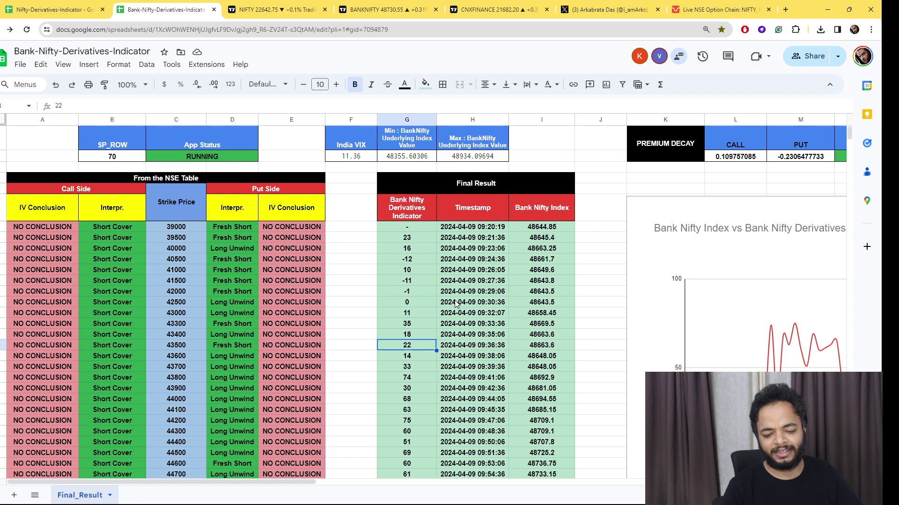
pyautogui.press('Down')
pyautogui.press('Down')
pyautogui.press('Down')
pyautogui.press('Down')
pyautogui.press('Down')
pyautogui.press('Down')
pyautogui.press('Down')
pyautogui.press('Down')
pyautogui.press('Down')
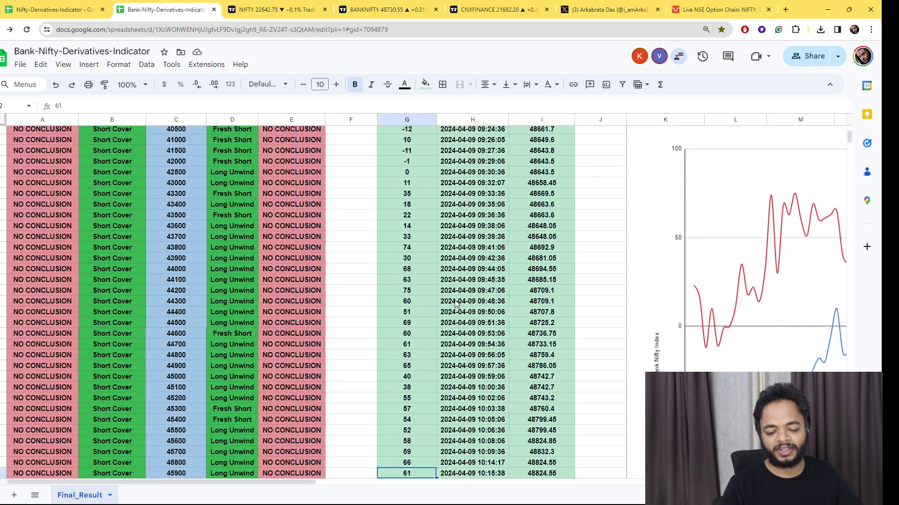
pyautogui.press('Up')
pyautogui.press('Up')
pyautogui.press('Up')
pyautogui.press('Up')
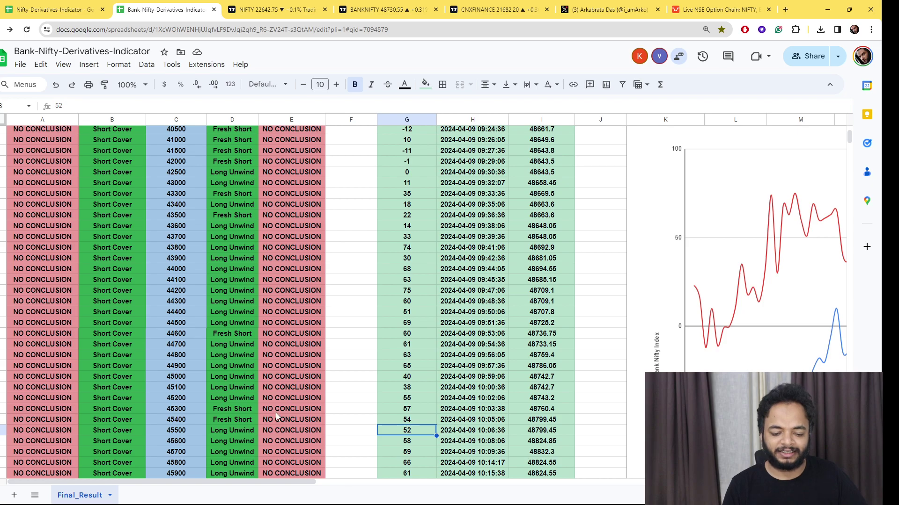
# Step: Scroll across the chart, follow readings past 11:02:08, then return up to the summary headers
pyautogui.moveTo(279, 482); pyautogui.dragTo(465, 481)
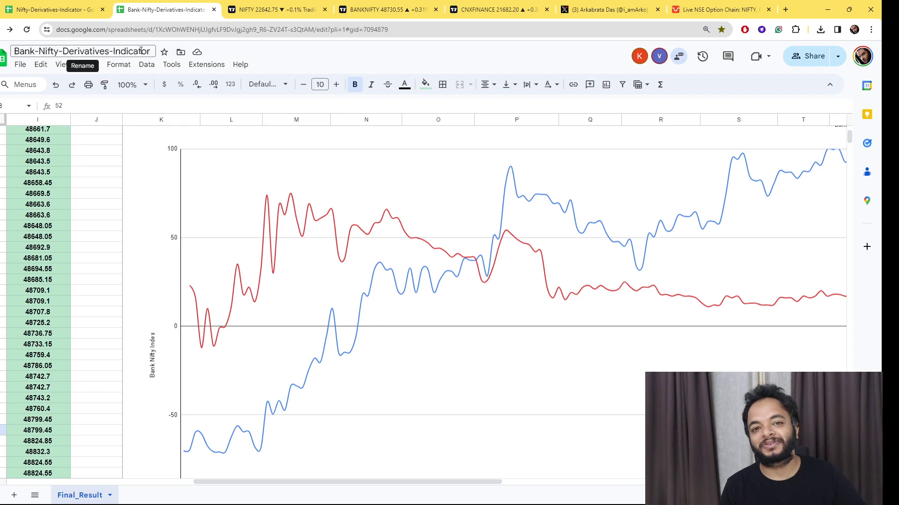
pyautogui.moveTo(366, 480); pyautogui.dragTo(268, 483)
pyautogui.press('Down')
pyautogui.press('Down')
pyautogui.press('Down')
pyautogui.press('Down')
pyautogui.press('Down')
pyautogui.press('Down')
pyautogui.press('Down')
pyautogui.press('Down')
pyautogui.press('Down')
pyautogui.press('Down')
pyautogui.press('Down')
pyautogui.press('Down')
pyautogui.press('Down')
pyautogui.press('Down')
pyautogui.press('Down')
pyautogui.press('Down')
pyautogui.press('Down')
pyautogui.press('Down')
pyautogui.press('Down')
pyautogui.press('Down')
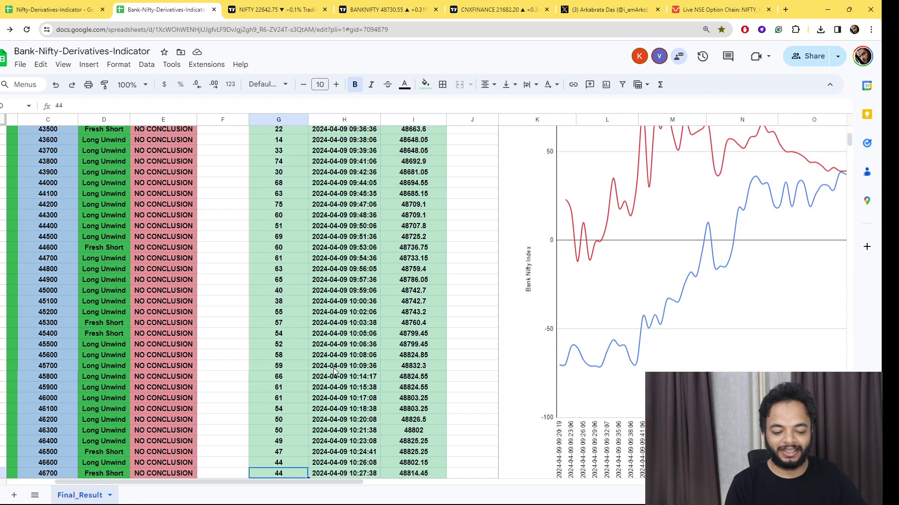
pyautogui.press('Down')
pyautogui.press('Down')
pyautogui.press('Down')
pyautogui.press('Down')
pyautogui.press('Down')
pyautogui.press('Down')
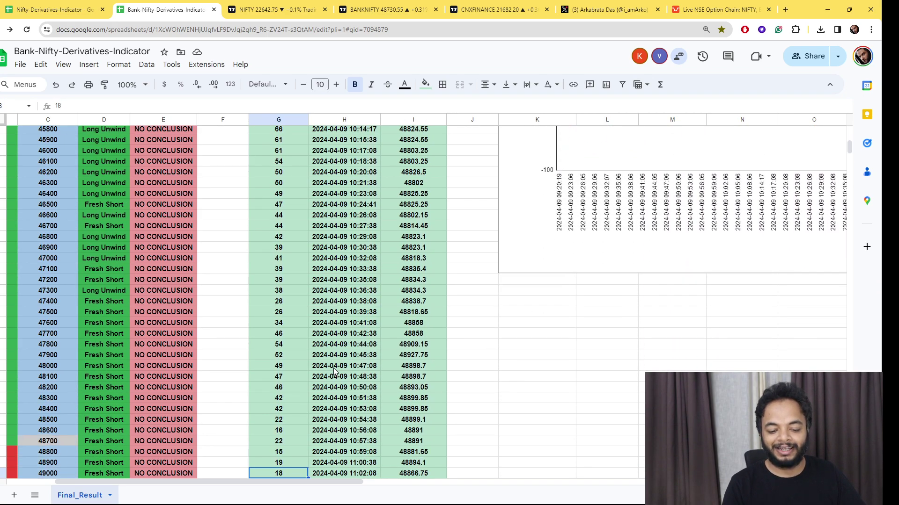
pyautogui.press('Down')
pyautogui.press('Down')
pyautogui.press('Down')
pyautogui.press('Down')
pyautogui.press('Down')
pyautogui.press('Down')
pyautogui.press('Down')
pyautogui.press('Down')
pyautogui.press('Down')
pyautogui.press('Down')
pyautogui.press('Down')
pyautogui.press('Down')
pyautogui.press('Down')
pyautogui.press('Down')
pyautogui.press('Down')
pyautogui.press('Down')
pyautogui.press('Down')
pyautogui.press('Down')
pyautogui.press('Down')
pyautogui.press('Down')
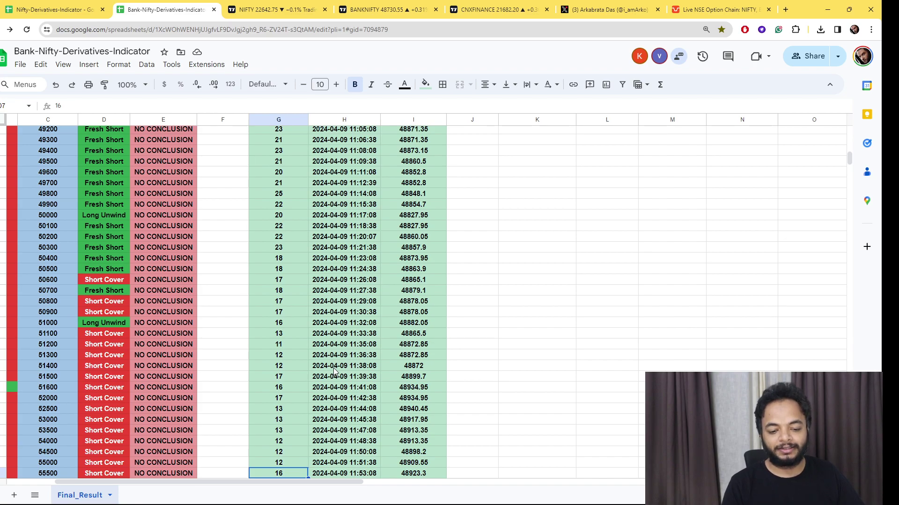
pyautogui.press('Up')
pyautogui.press('Up')
pyautogui.press('Up')
pyautogui.press('Up')
pyautogui.press('Up')
pyautogui.press('Up')
pyautogui.press('Up')
pyautogui.press('Up')
pyautogui.press('Up')
pyautogui.press('Up')
pyautogui.press('Up')
pyautogui.press('Up')
pyautogui.press('Up')
pyautogui.press('Up')
pyautogui.press('Up')
pyautogui.press('Up')
pyautogui.press('Up')
pyautogui.press('Up')
pyautogui.press('Up')
pyautogui.press('Up')
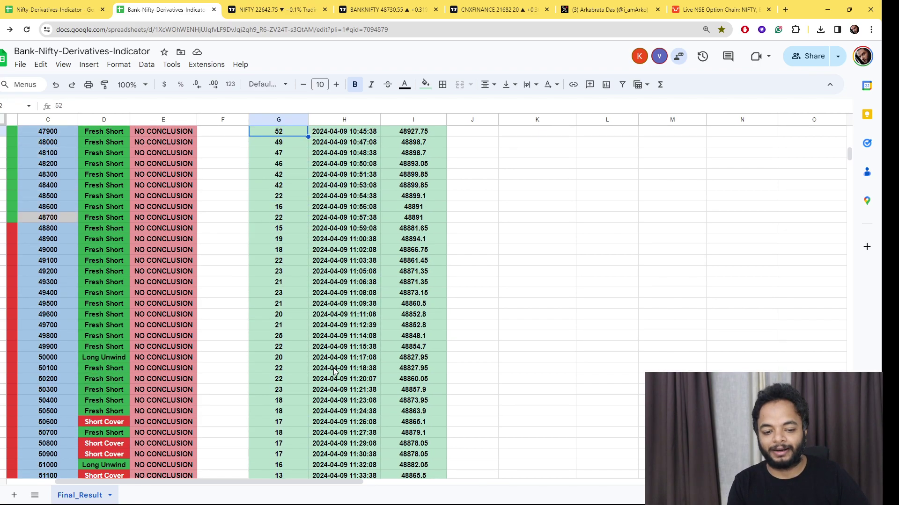
pyautogui.press('Up')
pyautogui.press('Up')
pyautogui.press('Up')
pyautogui.press('Up')
pyautogui.press('Up')
pyautogui.press('Up')
pyautogui.press('Up')
pyautogui.press('Up')
pyautogui.press('Up')
pyautogui.press('Up')
pyautogui.press('Up')
pyautogui.press('Up')
pyautogui.press('Up')
pyautogui.press('Up')
pyautogui.press('Up')
pyautogui.press('Up')
pyautogui.press('Up')
pyautogui.press('Up')
pyautogui.press('Up')
pyautogui.press('Up')
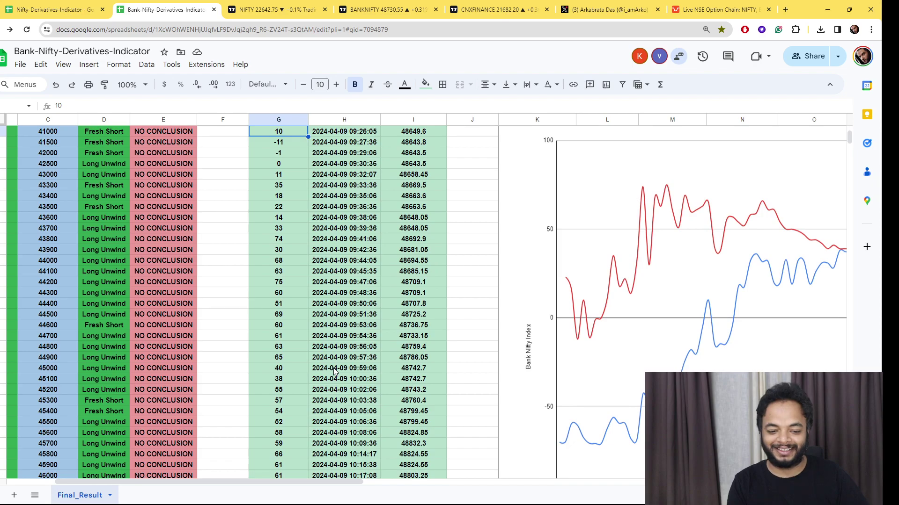
pyautogui.press('Up')
pyautogui.press('Up')
pyautogui.press('Up')
pyautogui.press('Up')
pyautogui.press('Up')
pyautogui.press('Up')
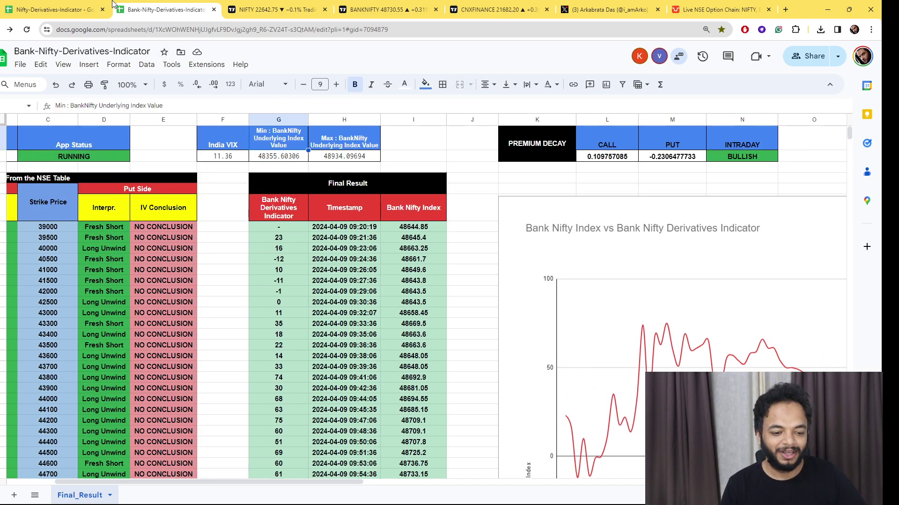
# Step: Return to the Nifty indicator spreadsheet and scroll through its later readings and comparison chart
pyautogui.click(94, 9)
pyautogui.scroll(-10, 274, 176)
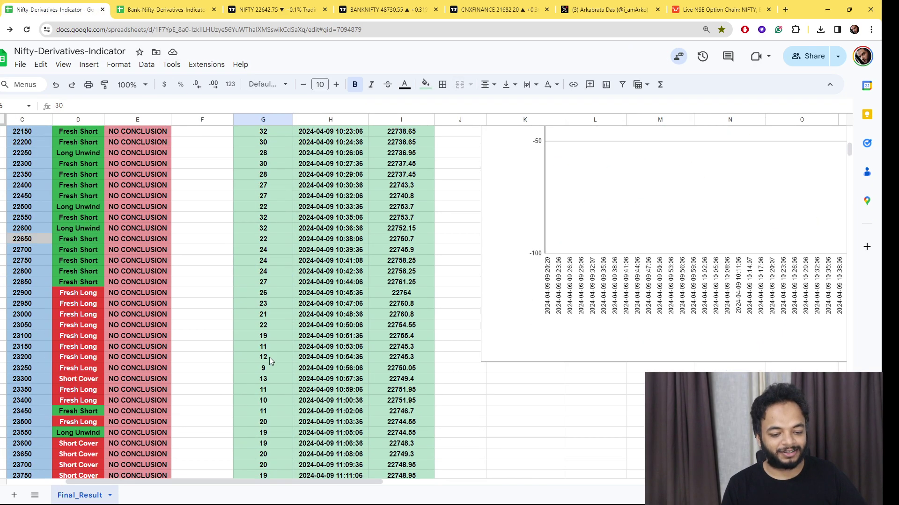
pyautogui.scroll(-10, 263, 469)
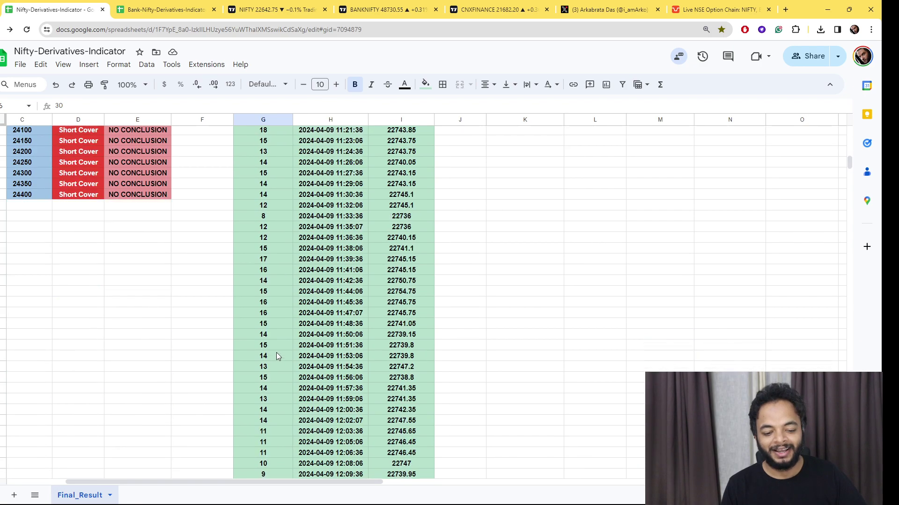
pyautogui.scroll(-3, 273, 358)
pyautogui.scroll(10, 288, 351)
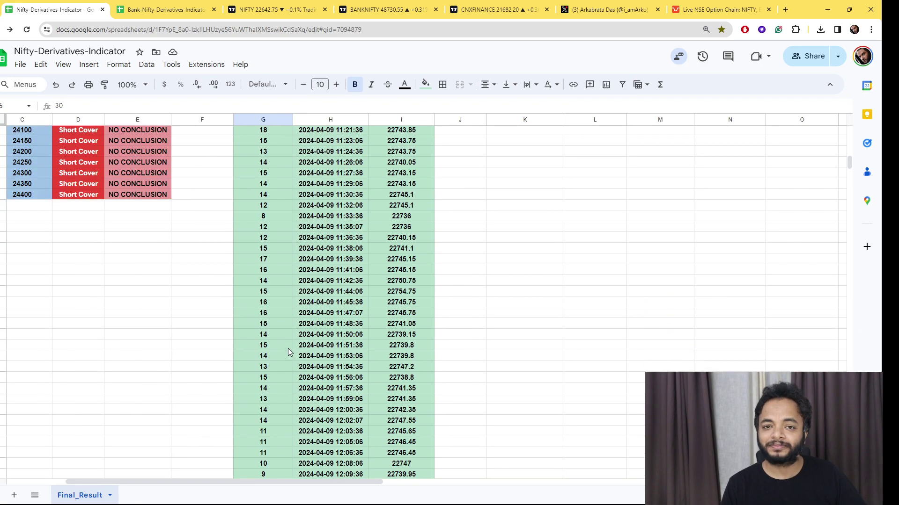
pyautogui.scroll(8, 283, 358)
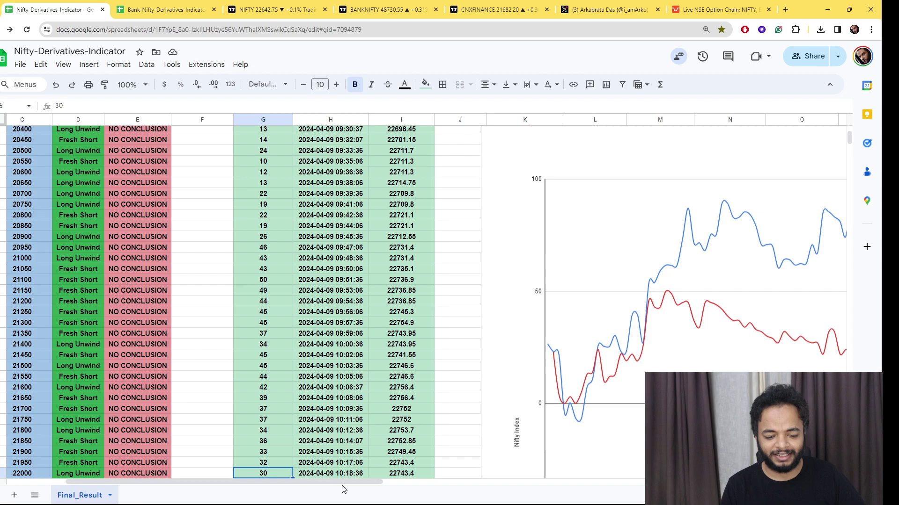
pyautogui.moveTo(341, 481); pyautogui.dragTo(561, 476)
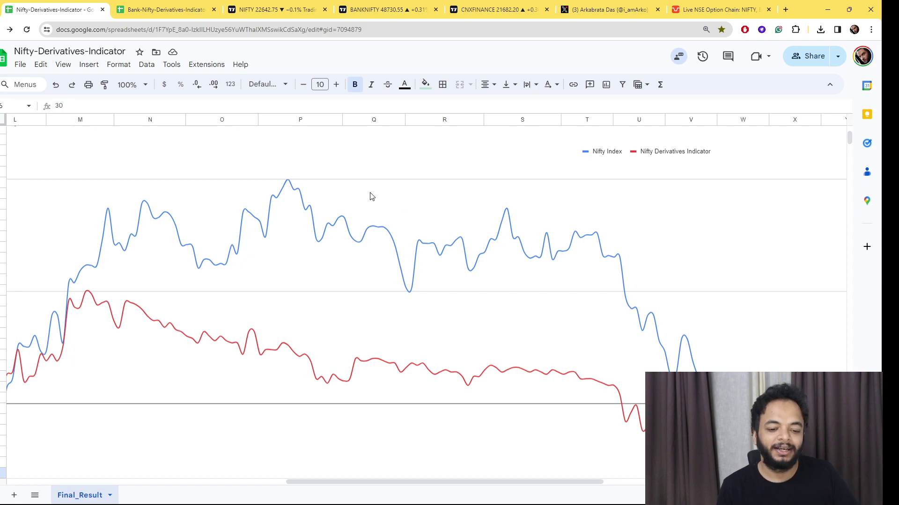
# Step: Bring up the Nifty Financial Services Index 5-minute chart in TradingView
pyautogui.click(388, 9)
pyautogui.click(499, 9)
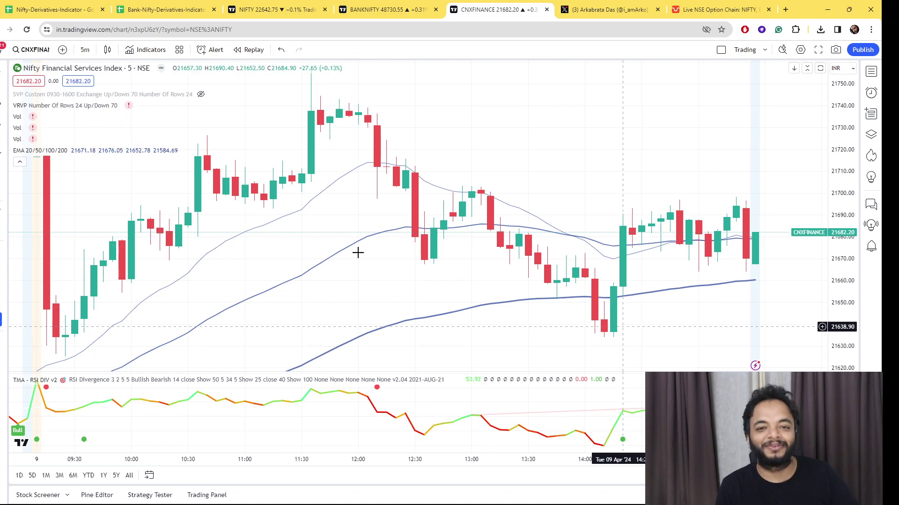
# Step: Glance at the Bank Nifty spreadsheet and the Nifty Bank chart, then return to the spreadsheet
pyautogui.click(166, 10)
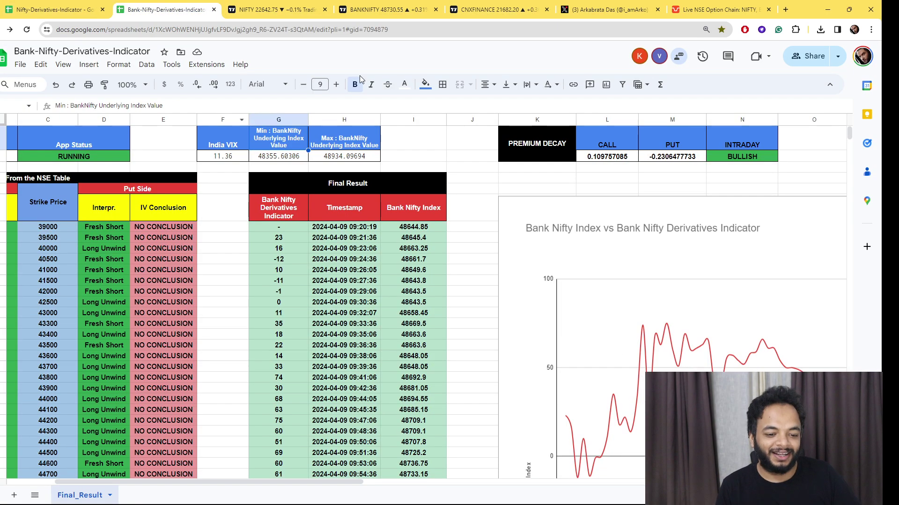
pyautogui.scroll(-5, 595, 216)
pyautogui.click(384, 9)
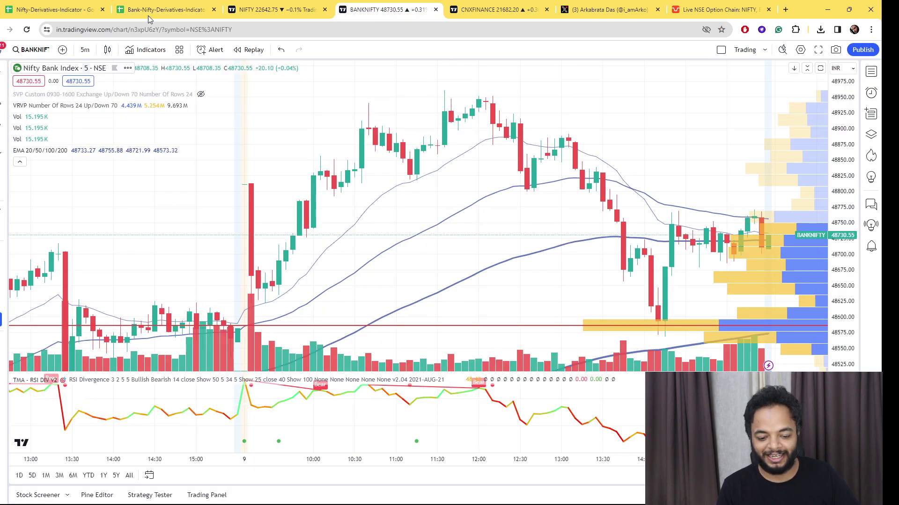
pyautogui.click(171, 5)
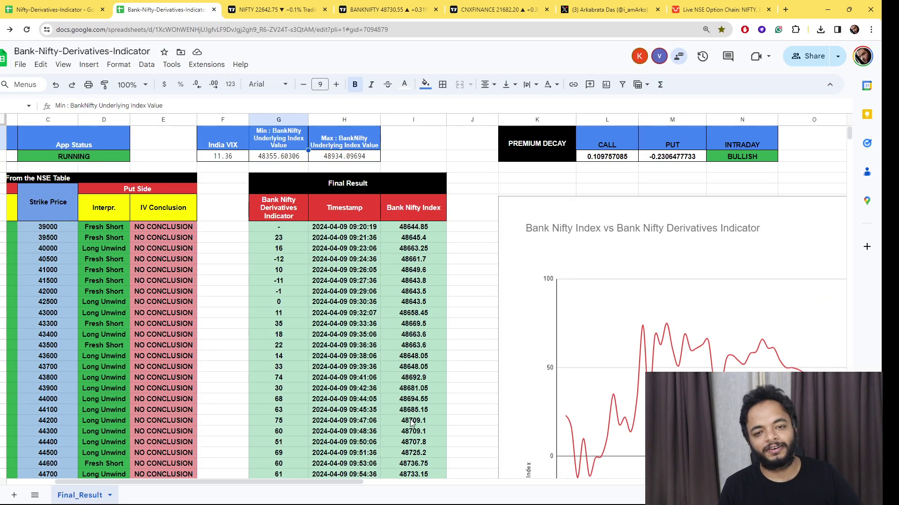
# Step: Pan the Bank Nifty Index vs indicator chart rightward across the trading day
pyautogui.scroll(-2, 411, 423)
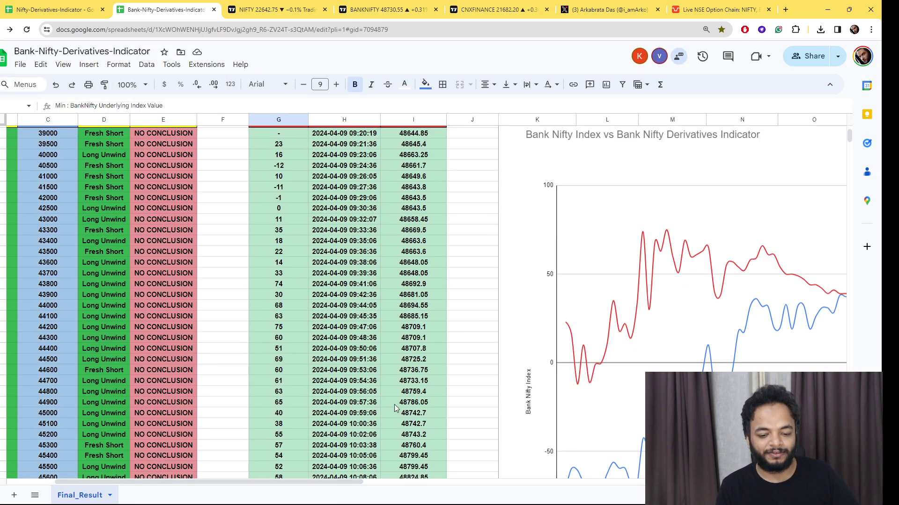
pyautogui.scroll(-1, 395, 409)
pyautogui.moveTo(343, 482); pyautogui.dragTo(496, 493)
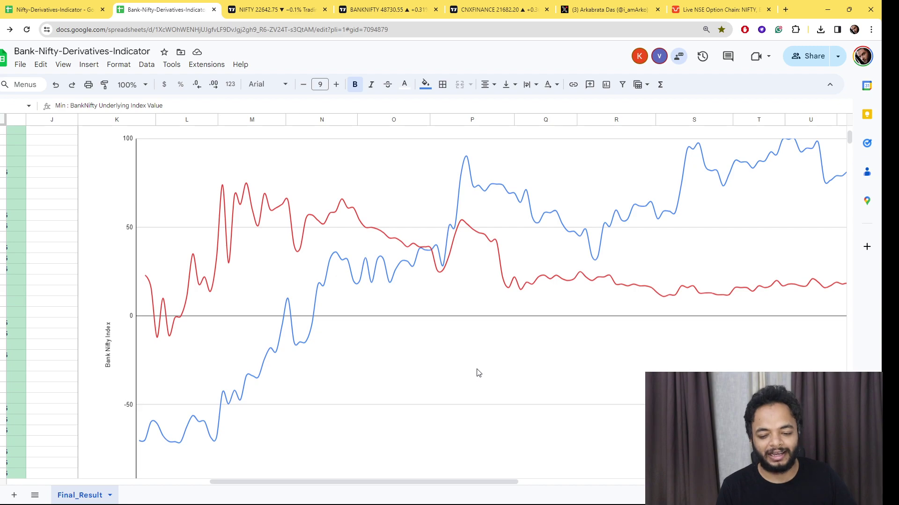
pyautogui.scroll(3, 478, 373)
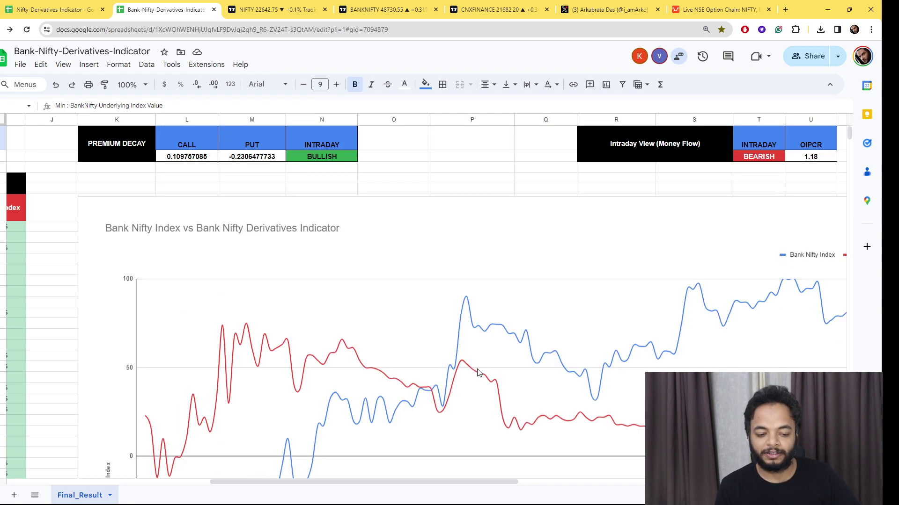
pyautogui.scroll(-4, 479, 373)
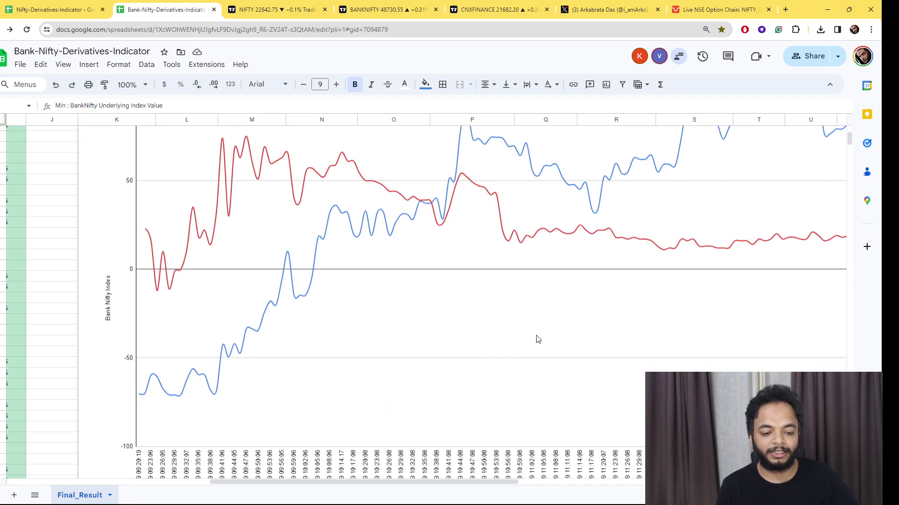
pyautogui.scroll(3, 528, 339)
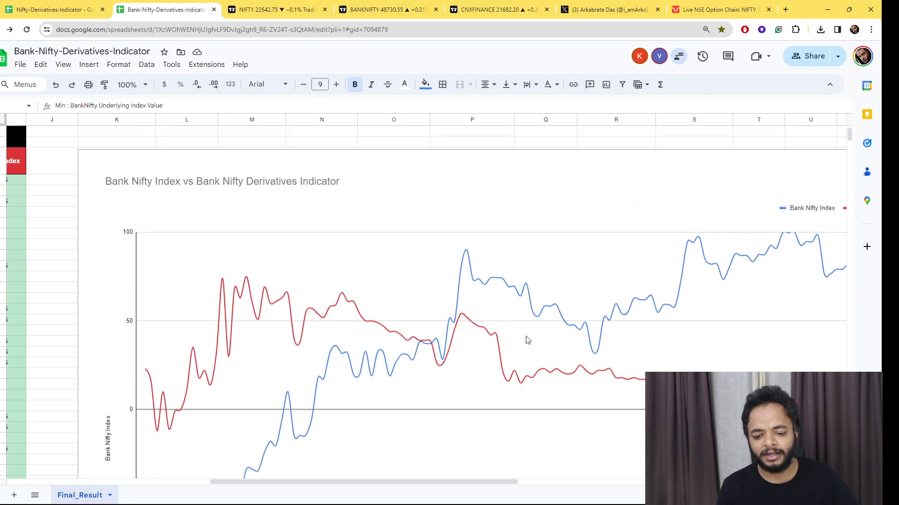
pyautogui.moveTo(496, 482); pyautogui.dragTo(602, 482)
pyautogui.scroll(-1, 563, 481)
pyautogui.moveTo(569, 271)
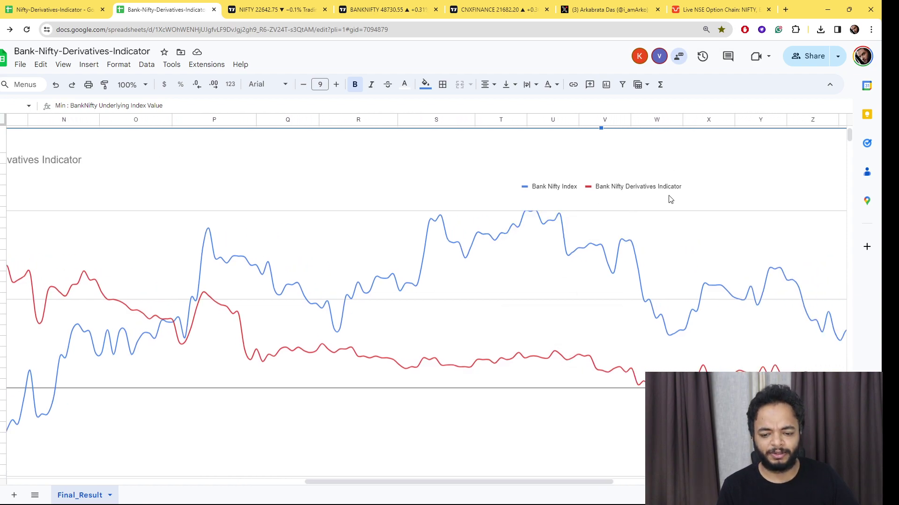
pyautogui.scroll(-3, 604, 173)
pyautogui.scroll(3, 495, 257)
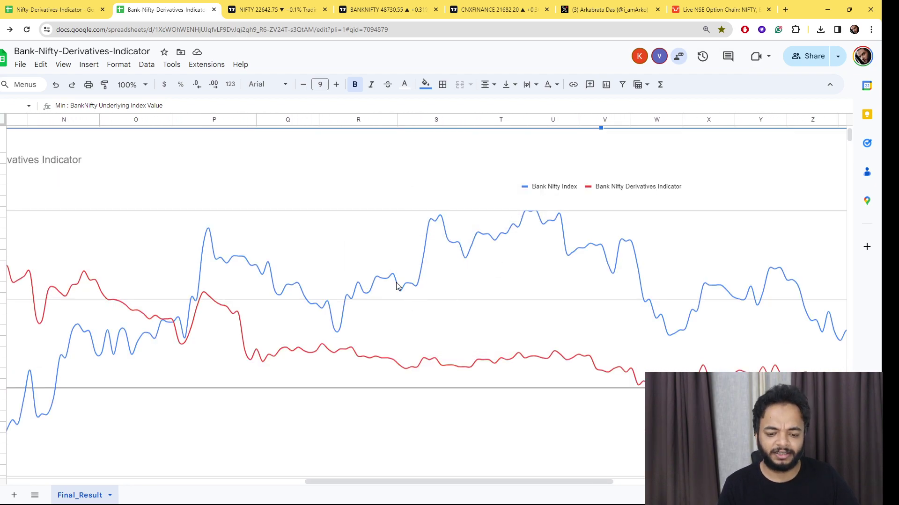
pyautogui.moveTo(417, 287)
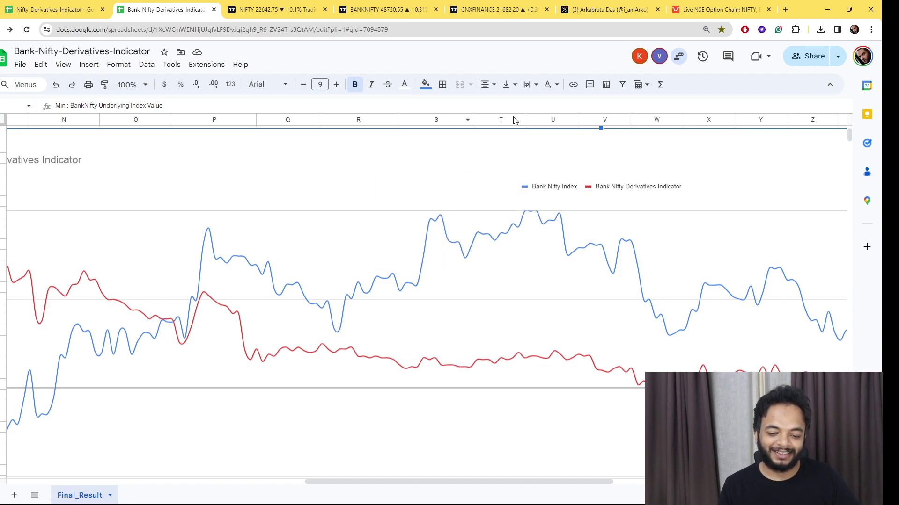
# Step: Look over the Nifty chart, then cycle through the Bank Nifty sheet, Financial Services chart and X profile
pyautogui.click(25, 5)
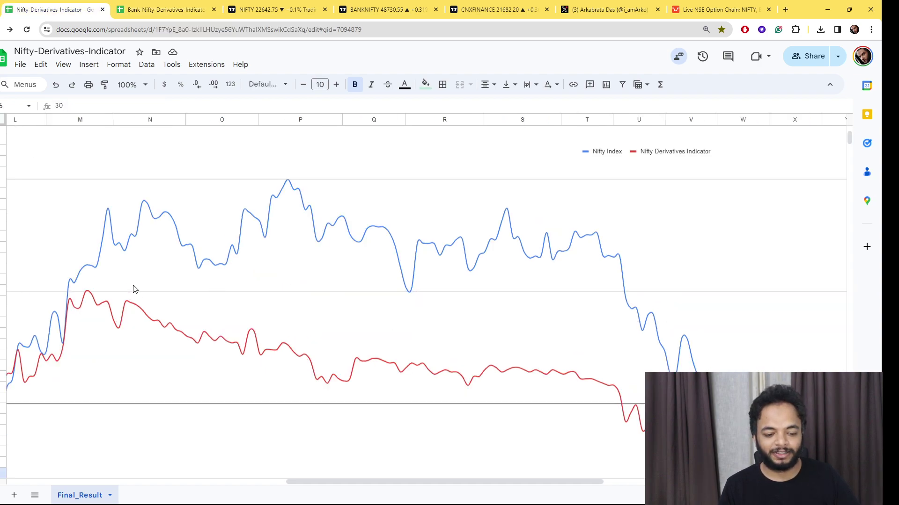
pyautogui.moveTo(94, 296)
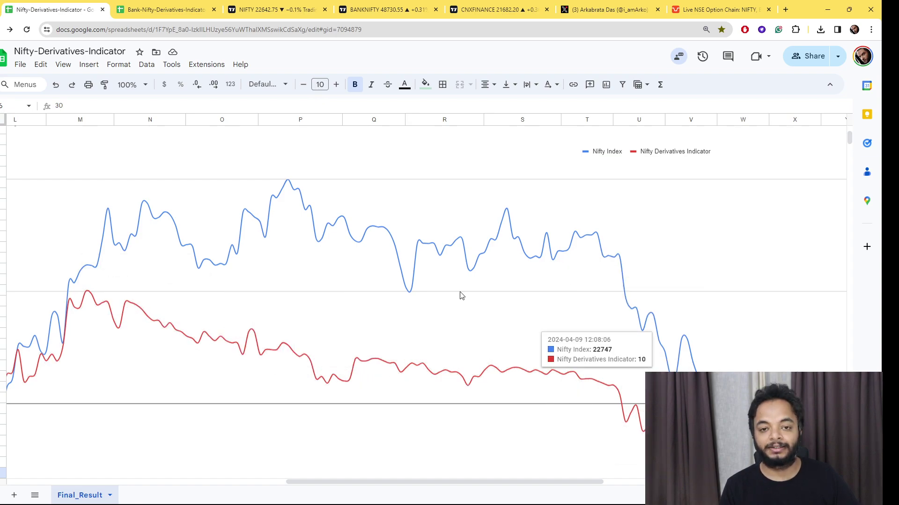
pyautogui.click(168, 7)
pyautogui.click(514, 7)
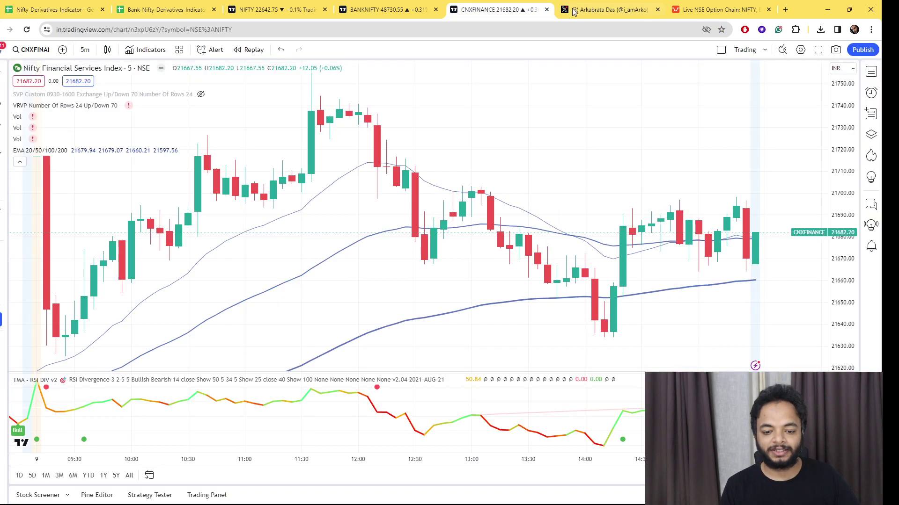
pyautogui.click(574, 9)
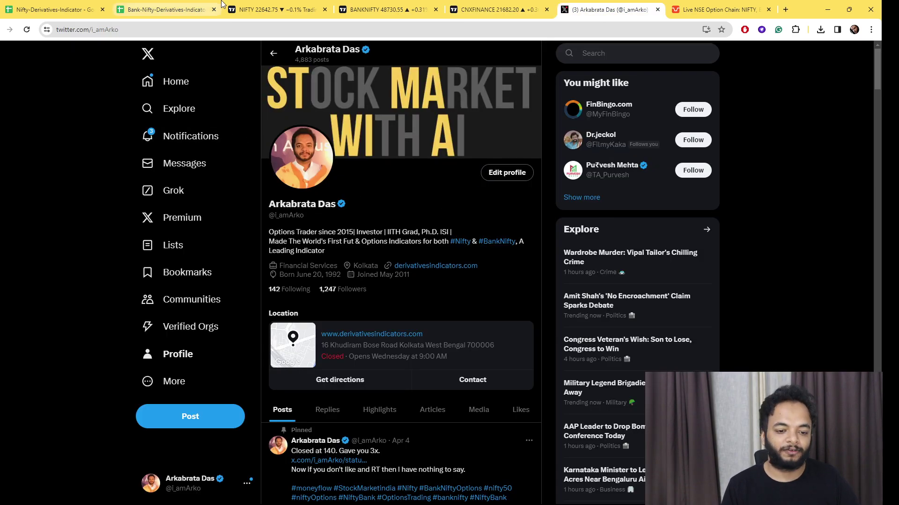
pyautogui.click(183, 5)
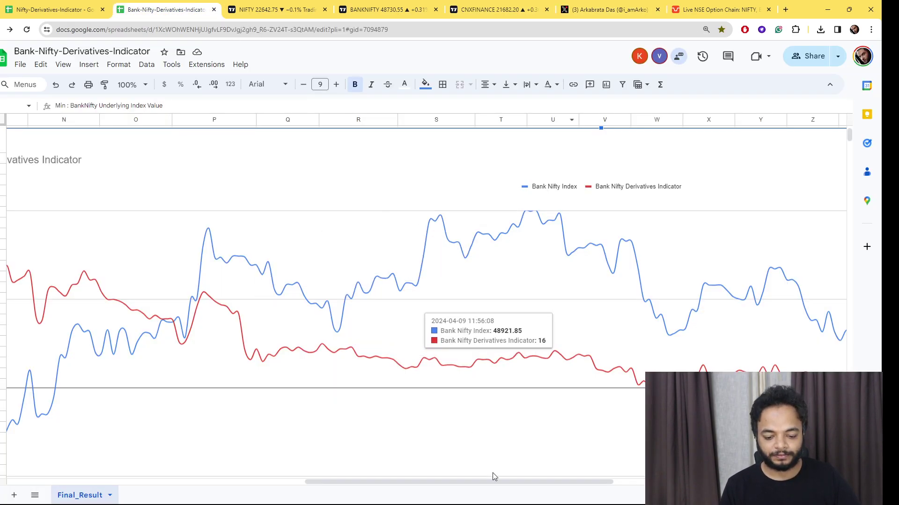
# Step: Pan the Bank Nifty chart right, then the Nifty chart to afternoon readings like -43 at 14:33:37
pyautogui.moveTo(493, 481); pyautogui.dragTo(615, 485)
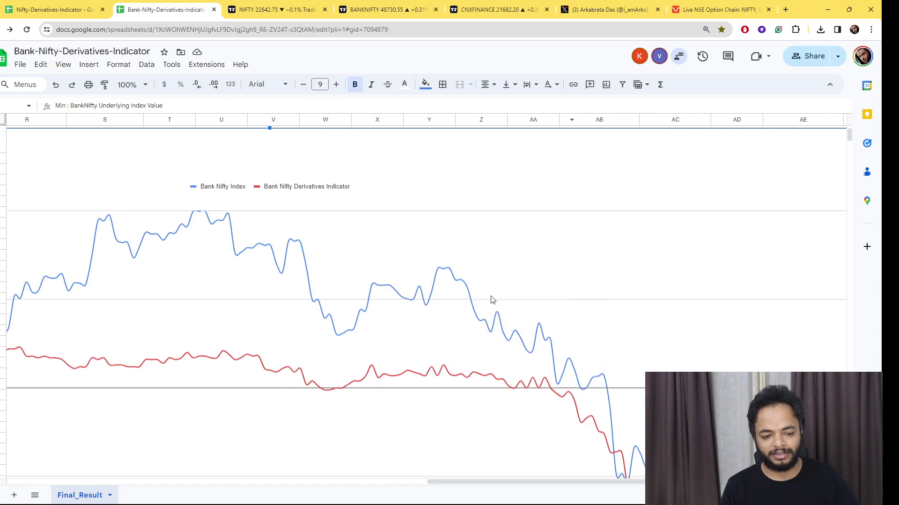
pyautogui.scroll(-3, 493, 300)
pyautogui.hotkey('ctrl', 'shift', 'Tab')
pyautogui.scroll(-3, 561, 375)
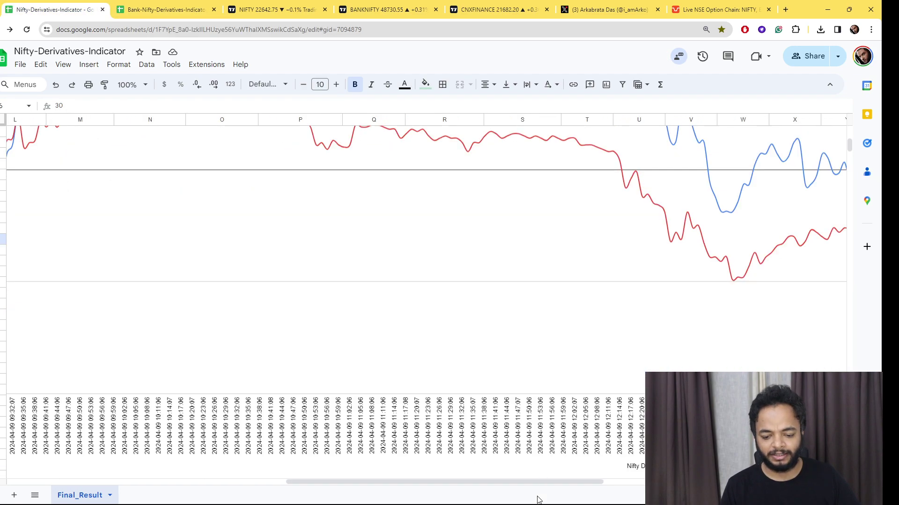
pyautogui.moveTo(531, 483); pyautogui.dragTo(757, 483)
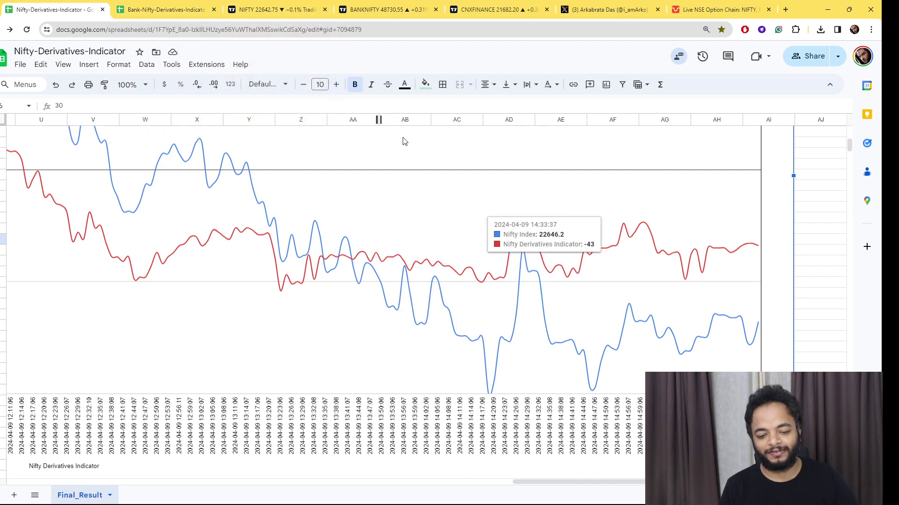
# Step: Flip between the Nifty 50, Nifty Bank and Financial Services charts, then the X profile and Telegram
pyautogui.click(274, 7)
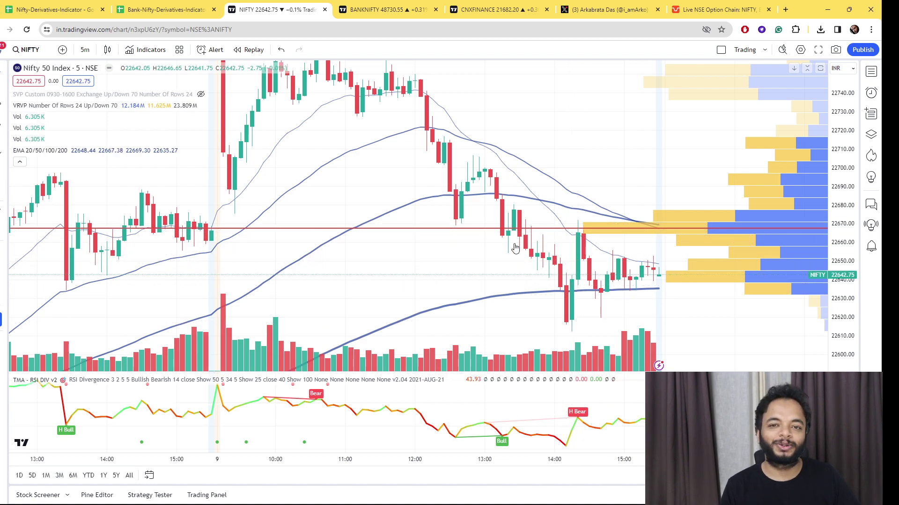
pyautogui.click(399, 6)
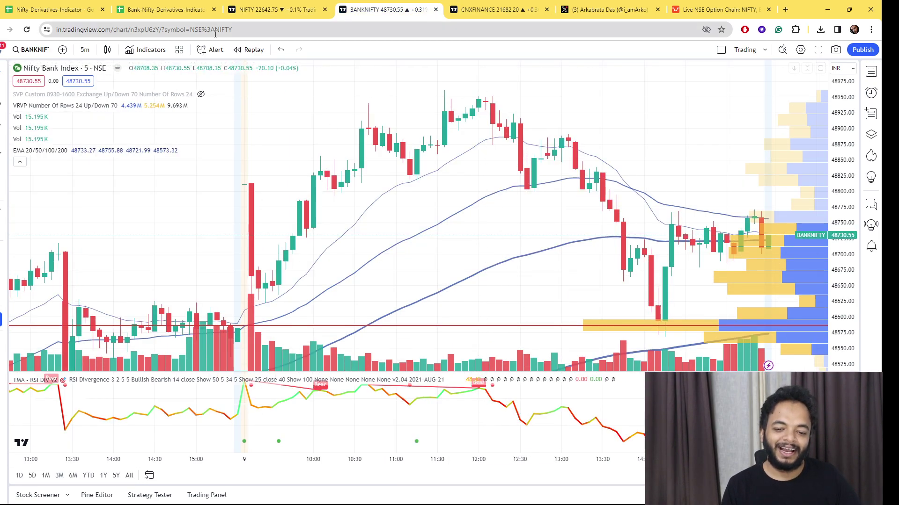
pyautogui.click(276, 9)
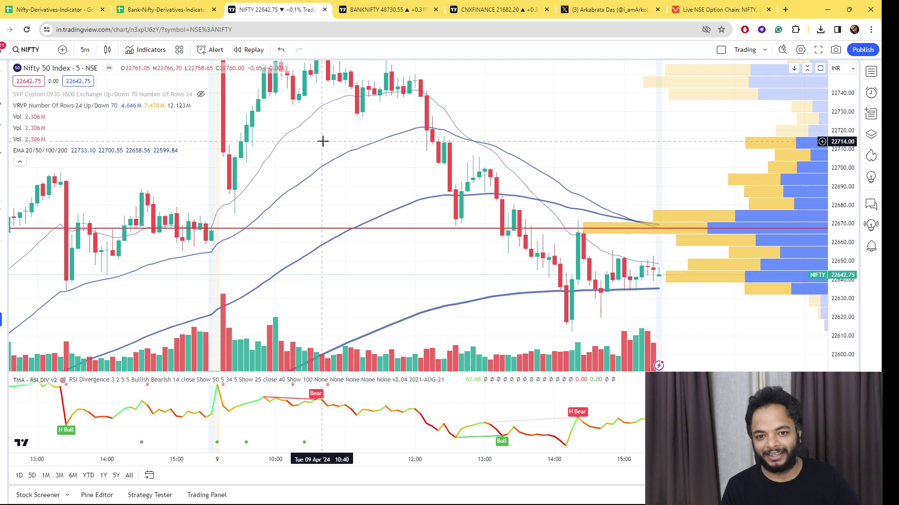
pyautogui.click(412, 7)
pyautogui.click(487, 7)
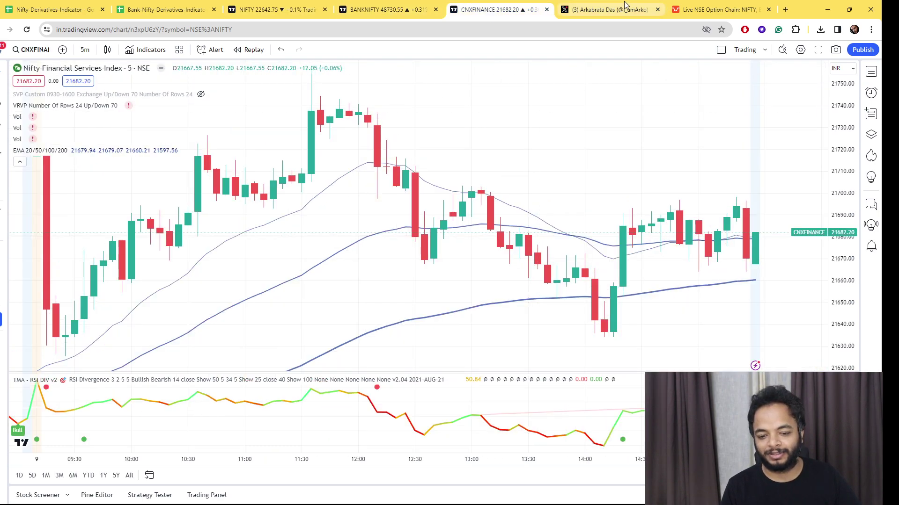
pyautogui.click(612, 11)
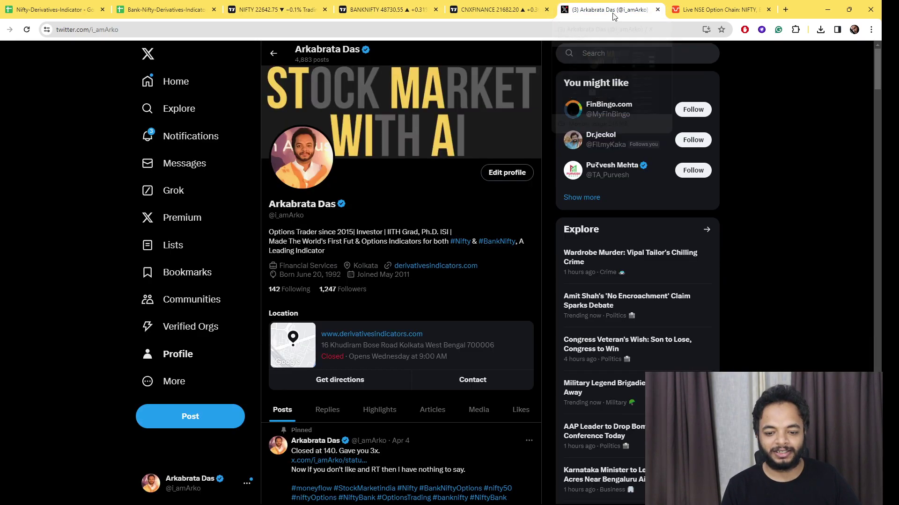
pyautogui.click(575, 499)
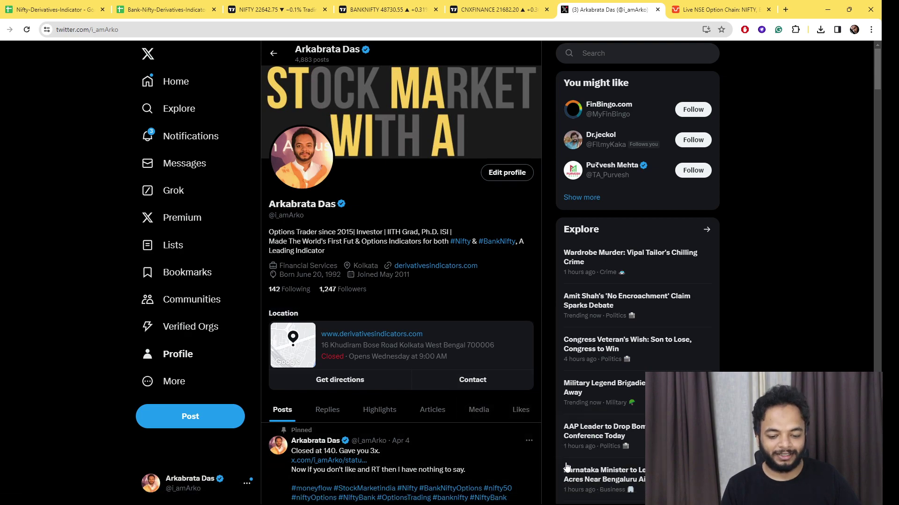
pyautogui.scroll(15, 181, 276)
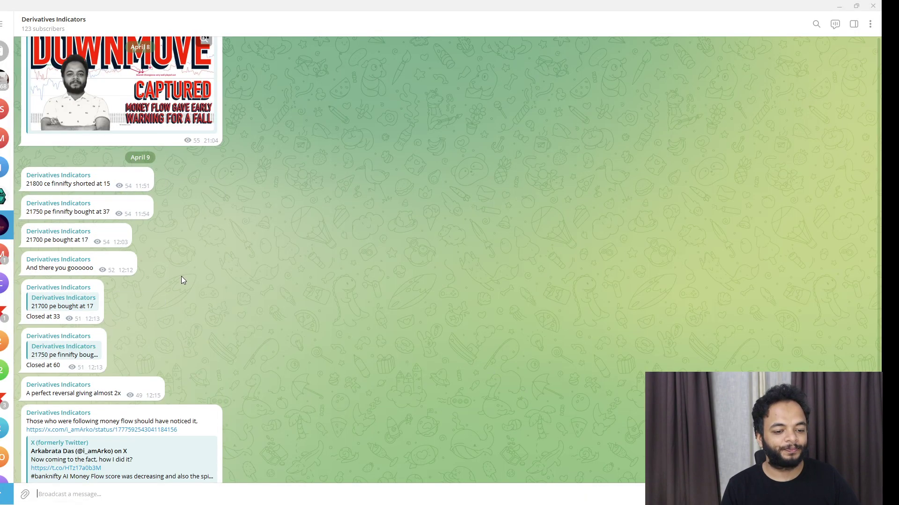
pyautogui.scroll(15, 187, 260)
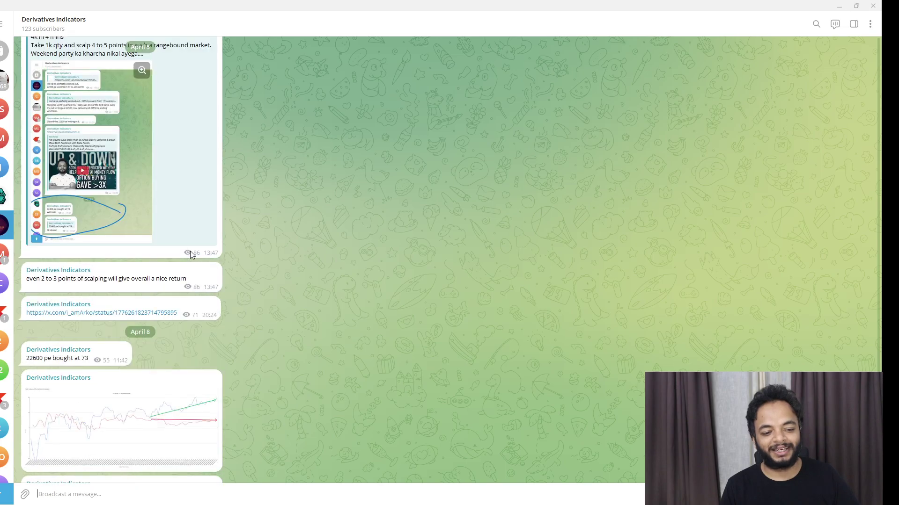
pyautogui.scroll(3, 202, 241)
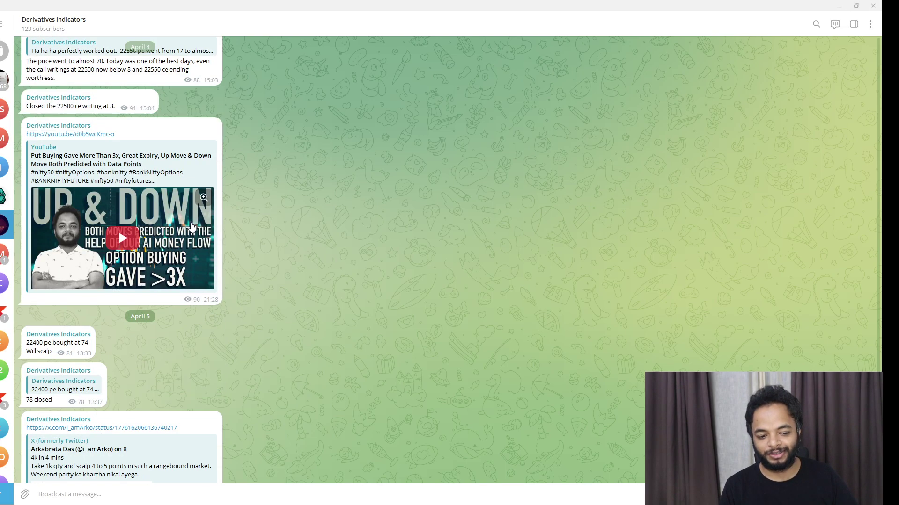
pyautogui.scroll(-20, 192, 229)
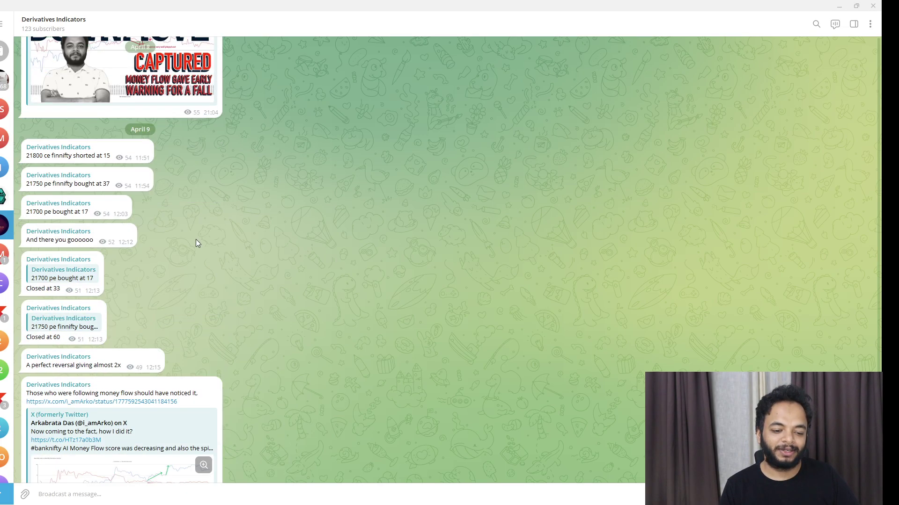
pyautogui.scroll(-4, 196, 243)
pyautogui.scroll(4, 207, 234)
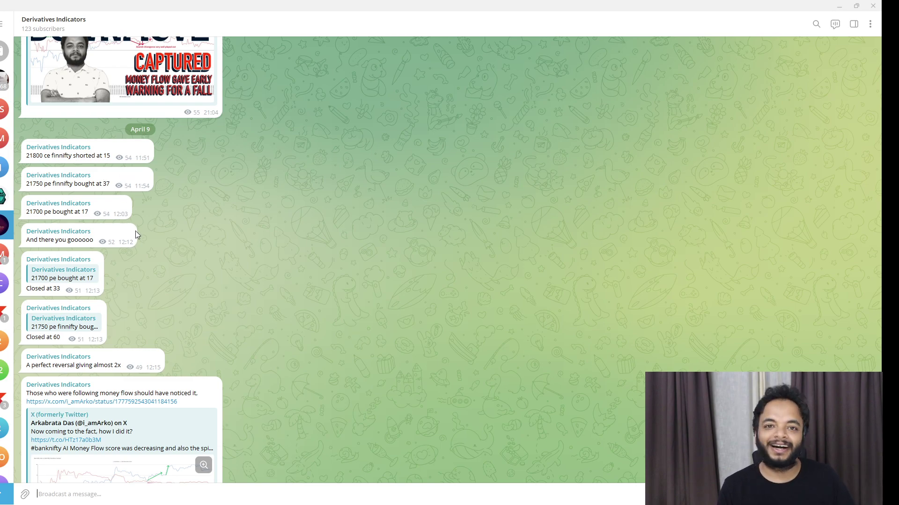
# Step: Hide Telegram, scroll X to the finnifty stop-loss post's thread, then view the Financial Services chart
pyautogui.click(843, 8)
pyautogui.scroll(-5, 374, 215)
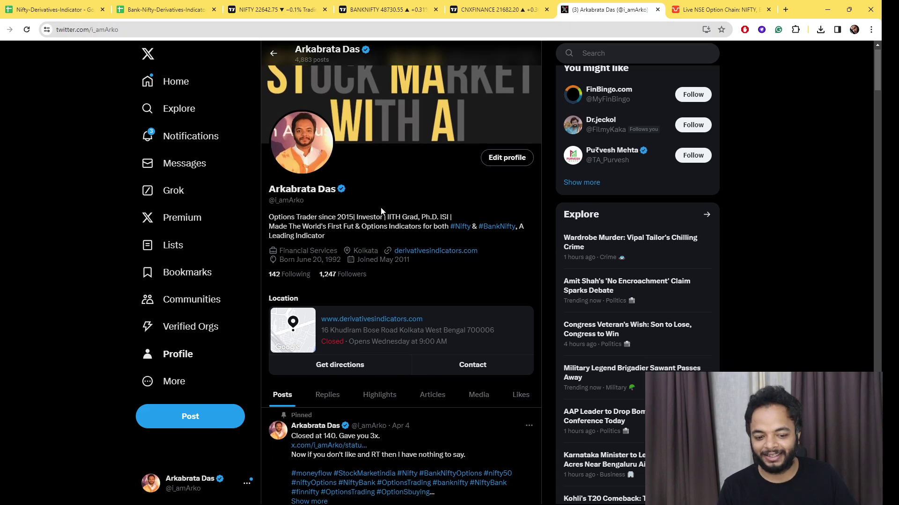
pyautogui.scroll(-15, 366, 226)
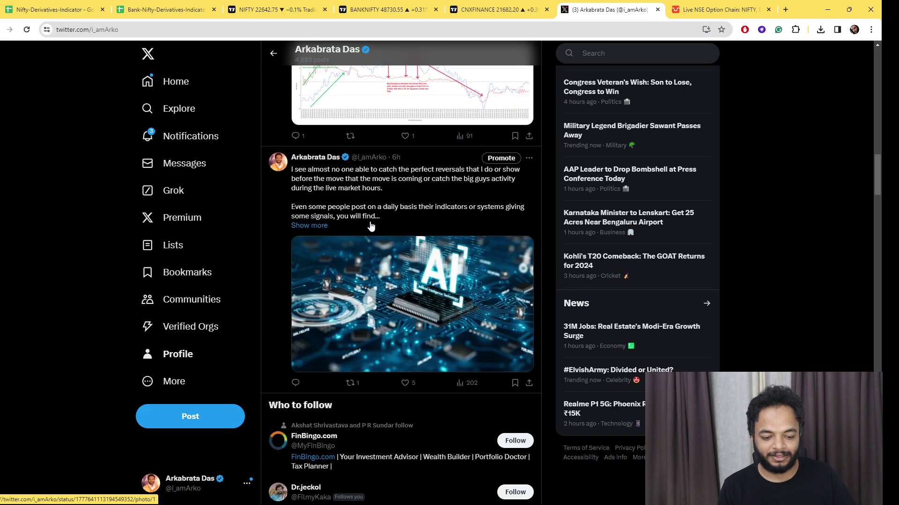
pyautogui.scroll(-15, 372, 224)
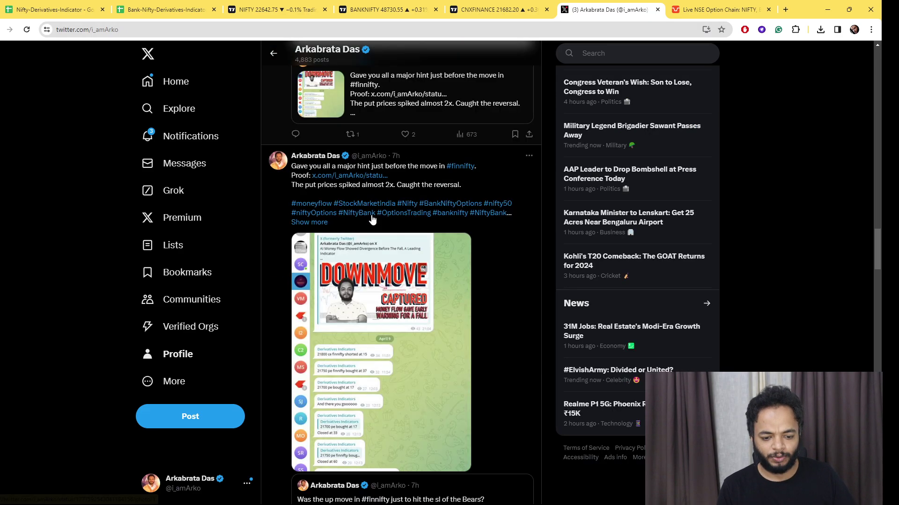
pyautogui.scroll(-4, 373, 220)
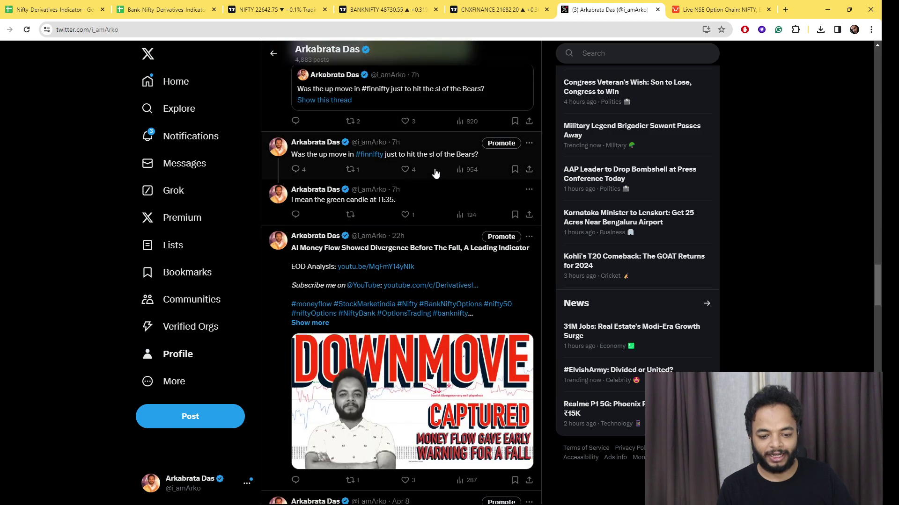
pyautogui.click(435, 172)
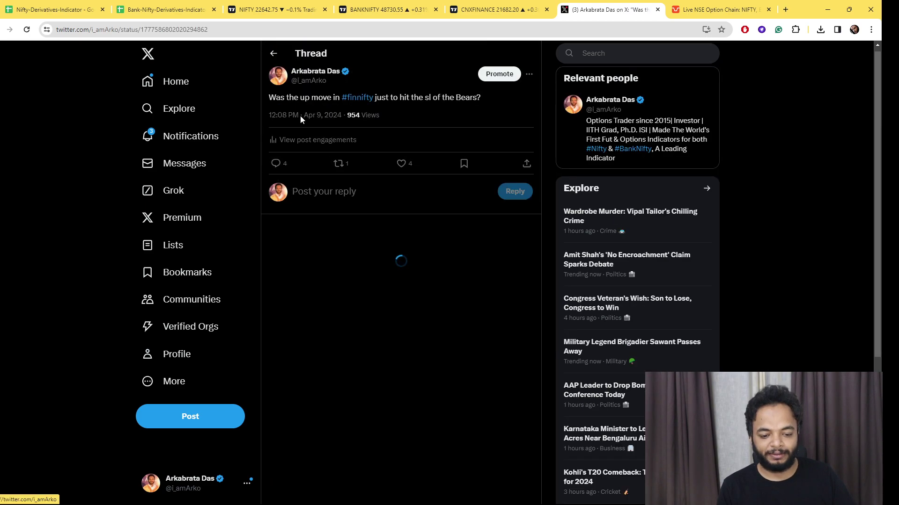
pyautogui.click(483, 9)
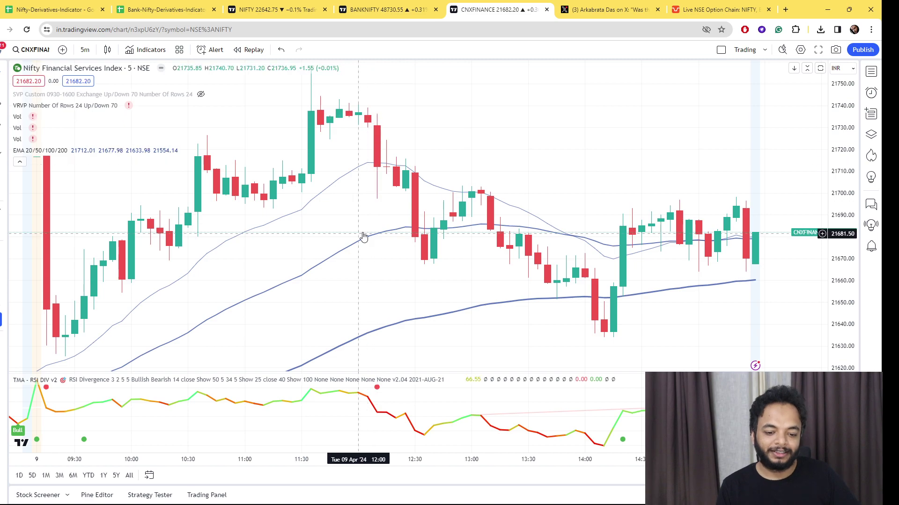
# Step: Check the Nifty 50 chart, go from the X thread back to the author's profile, then show Telegram
pyautogui.click(281, 10)
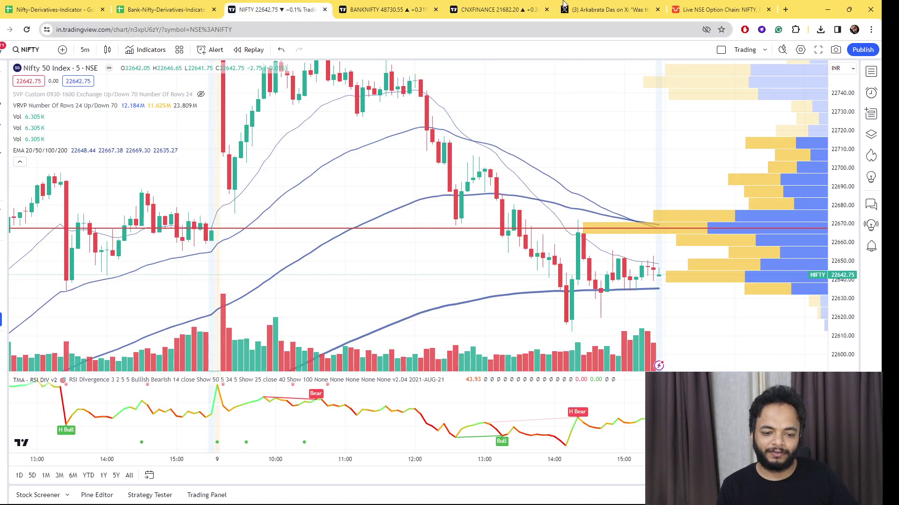
pyautogui.click(585, 9)
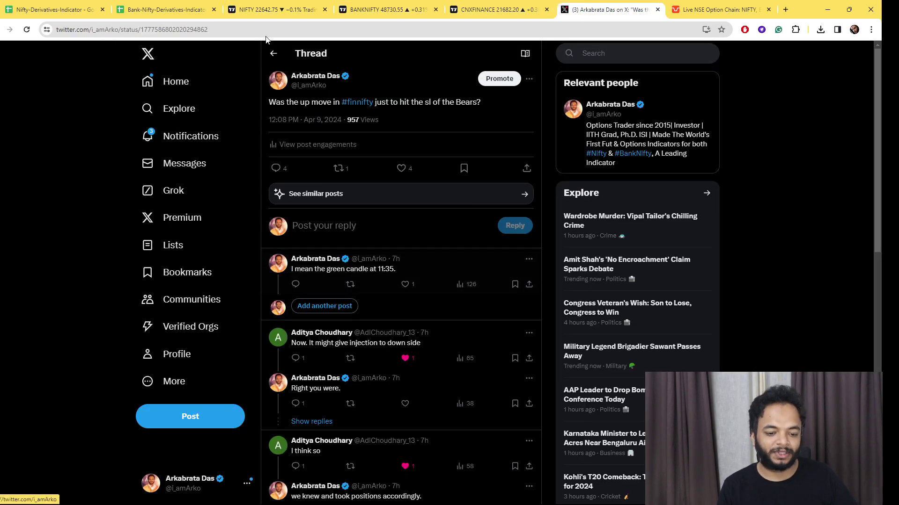
pyautogui.click(274, 54)
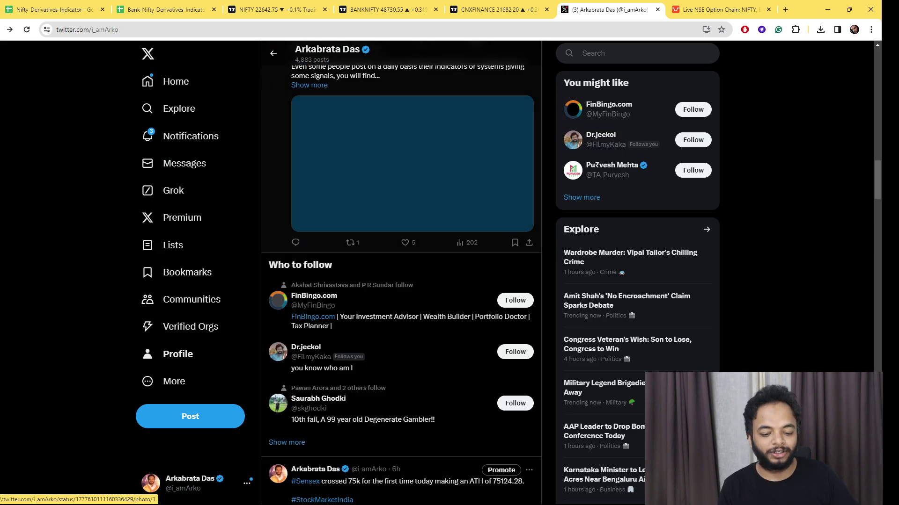
pyautogui.moveTo(570, 499)
pyautogui.scroll(10, 440, 339)
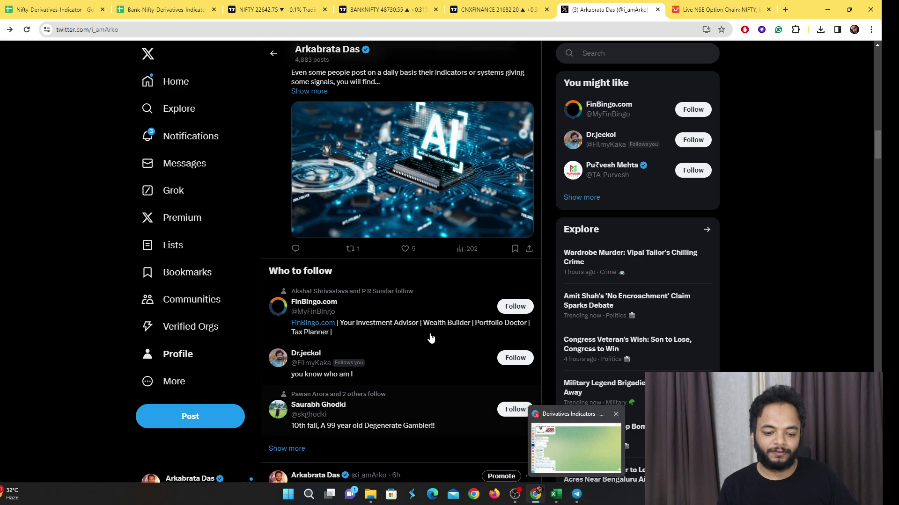
pyautogui.click(576, 494)
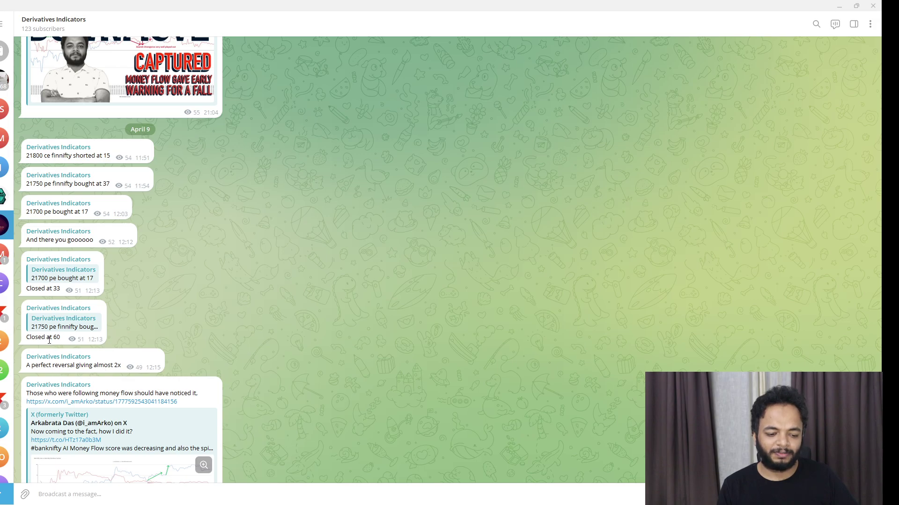
# Step: Read through the April 9 finnifty calls, highlighting the first one, down to the 21800 CE short closed at 4.50
pyautogui.scroll(-3, 65, 356)
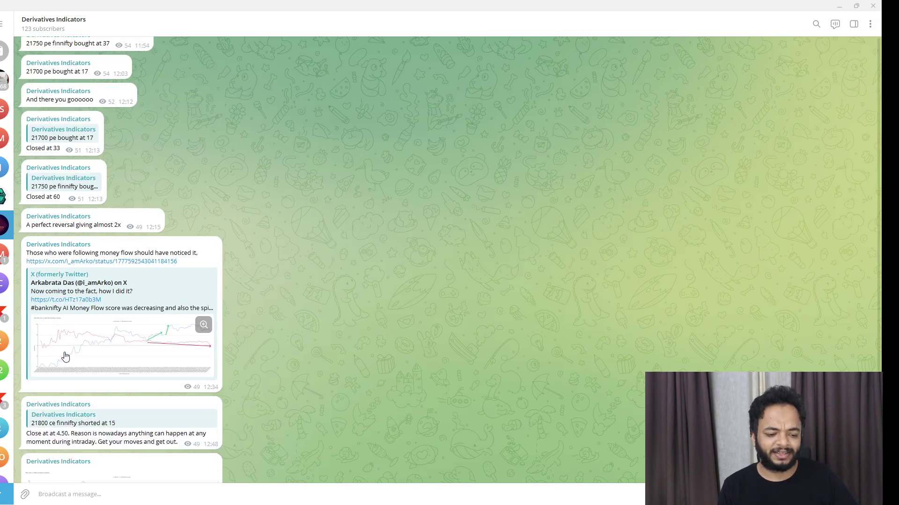
pyautogui.scroll(-3, 66, 355)
pyautogui.scroll(6, 91, 287)
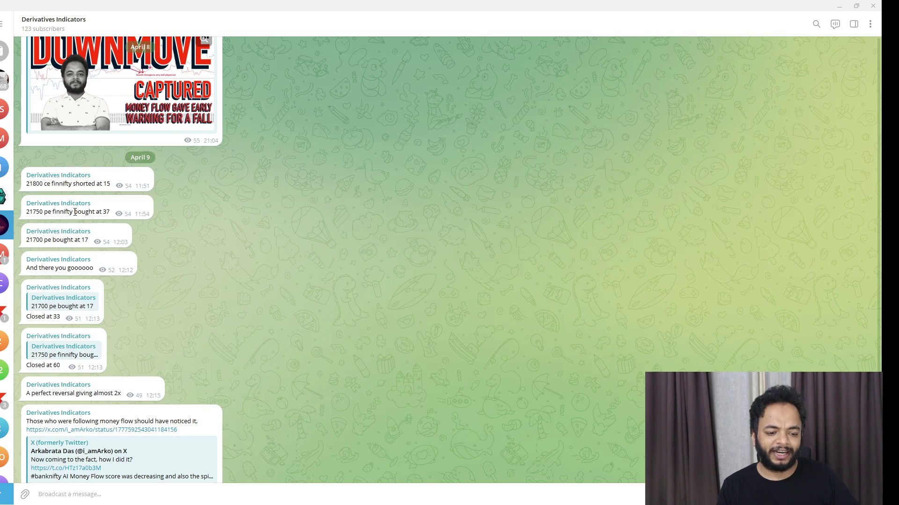
pyautogui.moveTo(41, 183); pyautogui.dragTo(117, 184)
pyautogui.scroll(-6, 117, 285)
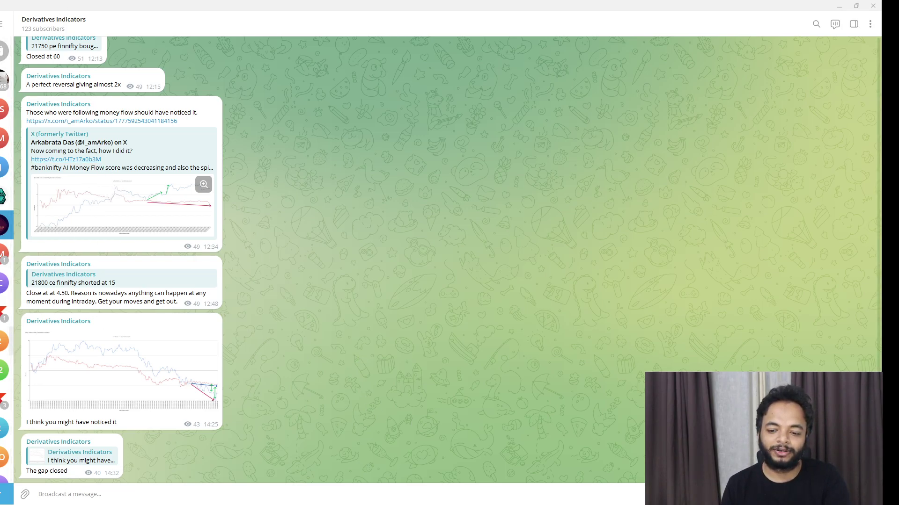
# Step: Minimize Telegram, compare the Bank Nifty and Nifty derivatives indicator sheets, then show the Nifty 50 chart
pyautogui.click(836, 6)
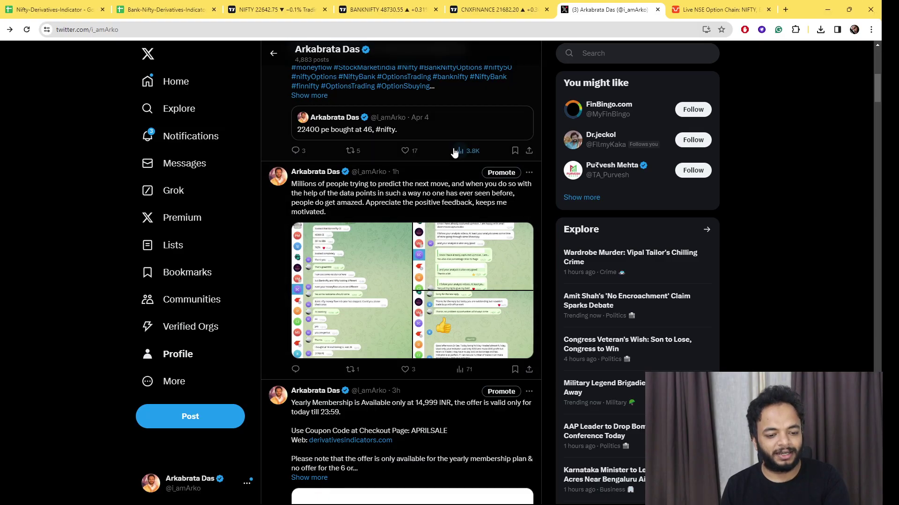
pyautogui.click(164, 10)
pyautogui.click(65, 7)
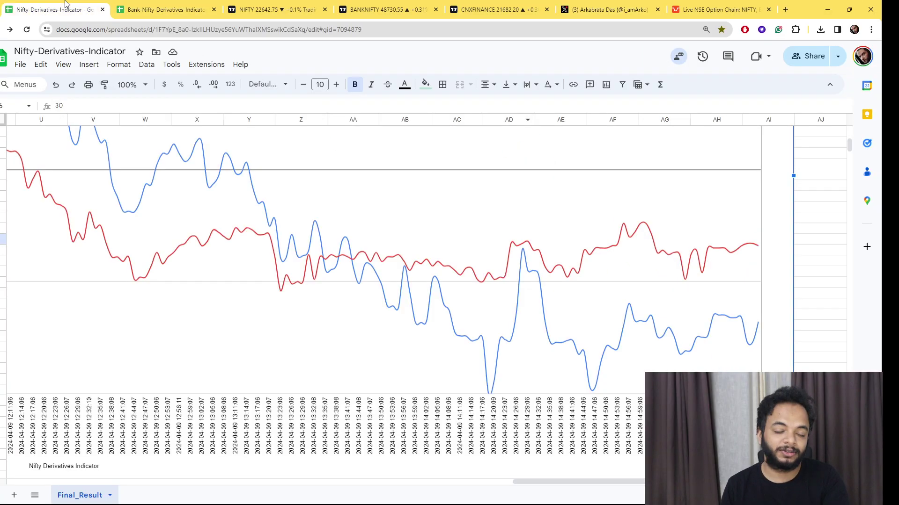
pyautogui.click(164, 10)
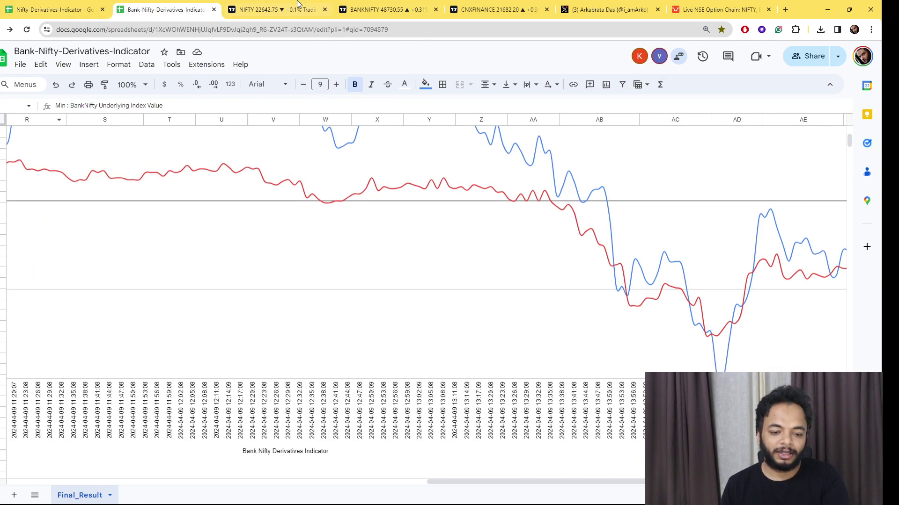
pyautogui.click(277, 9)
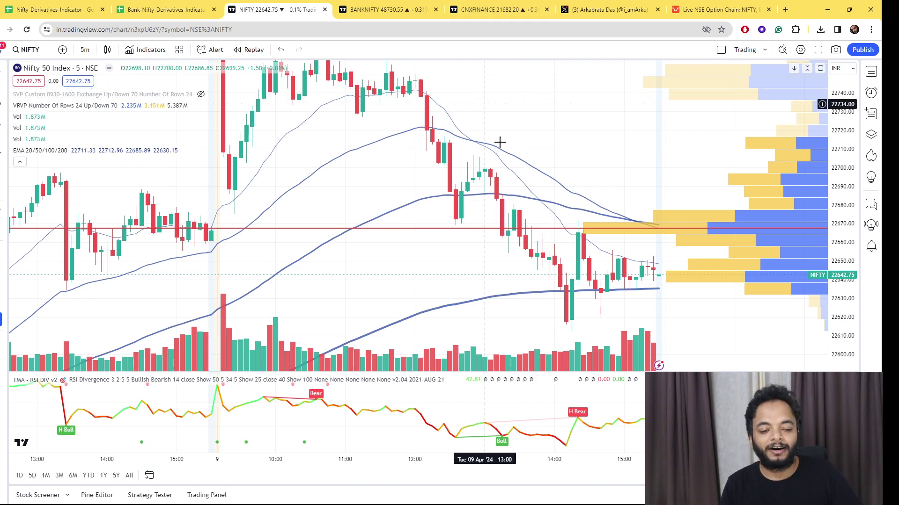
# Step: Nudge the Nifty 50 chart down, glance at Bank Nifty and Financial Services charts, then return to X
pyautogui.moveTo(530, 116); pyautogui.dragTo(524, 156)
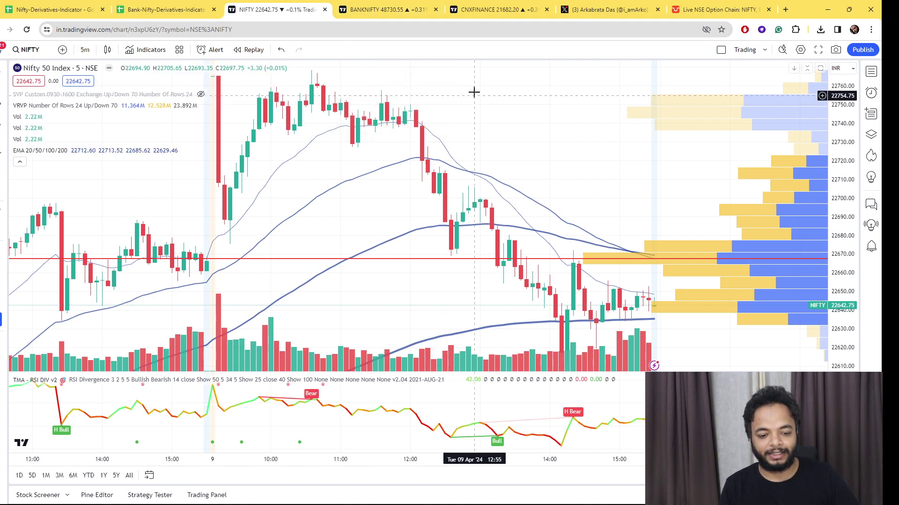
pyautogui.click(388, 9)
pyautogui.click(519, 10)
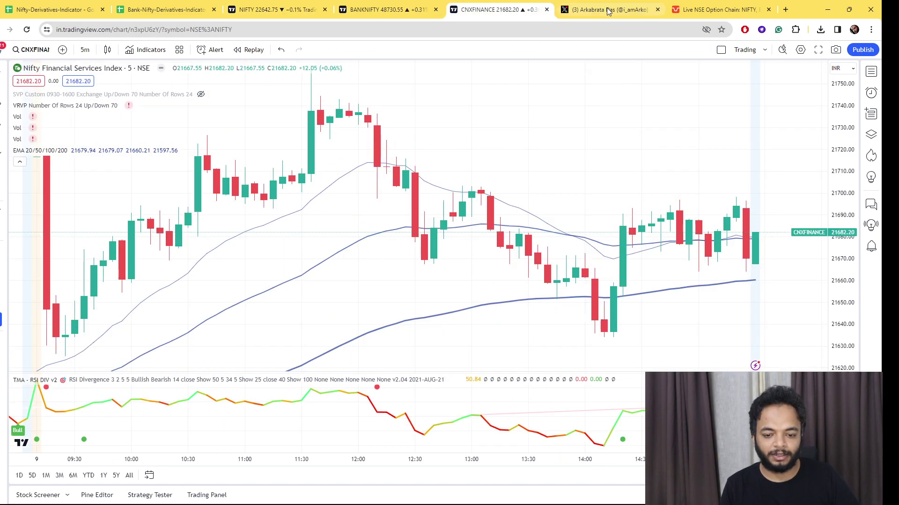
pyautogui.click(609, 9)
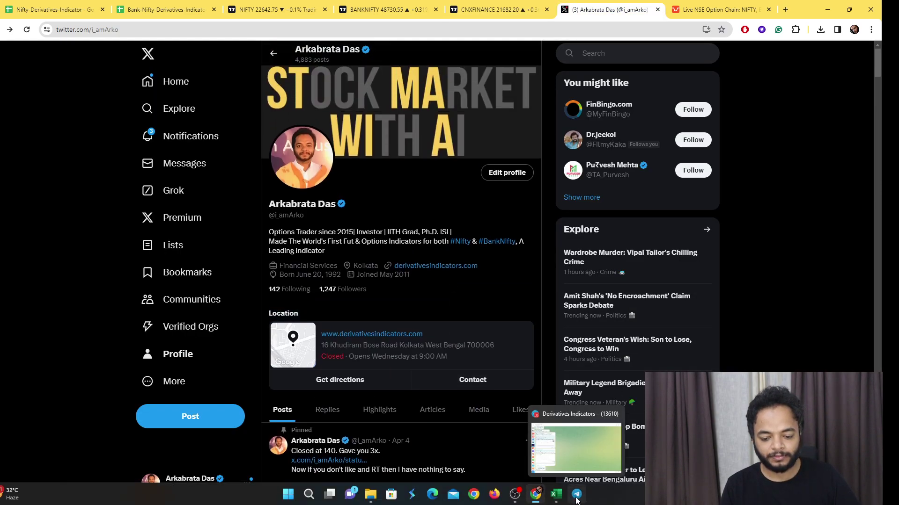
pyautogui.click(576, 496)
pyautogui.click(576, 496)
pyautogui.click(515, 462)
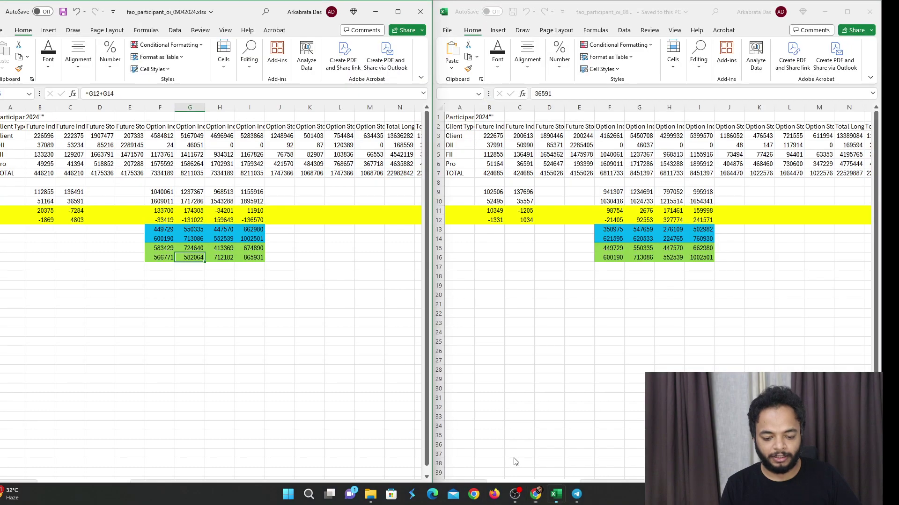
pyautogui.click(37, 209)
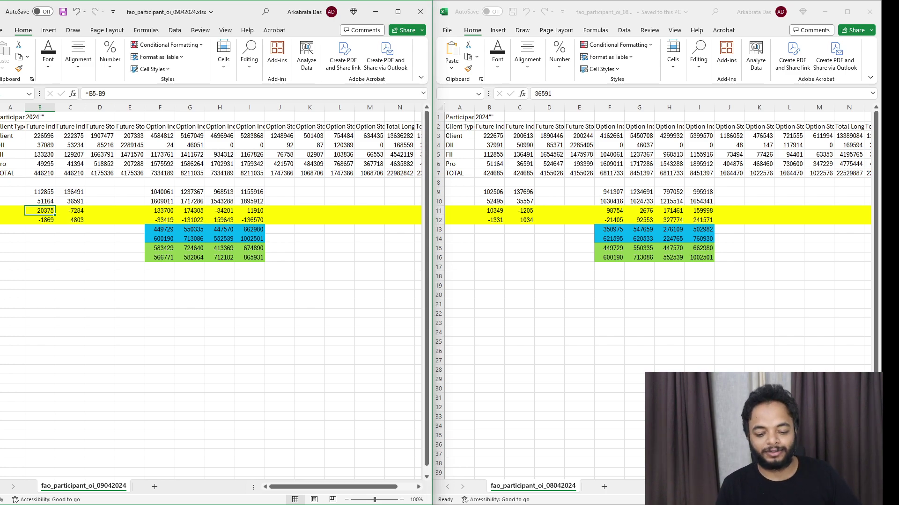
pyautogui.click(536, 494)
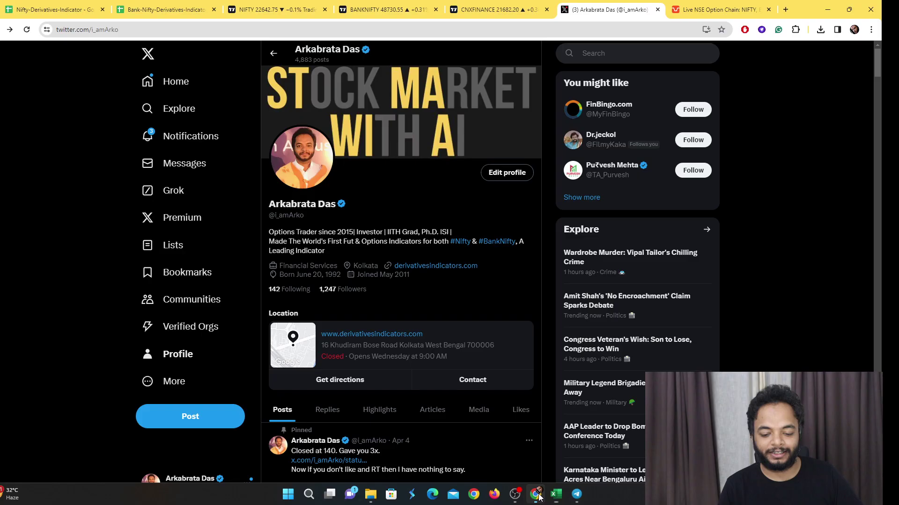
pyautogui.scroll(-15, 437, 354)
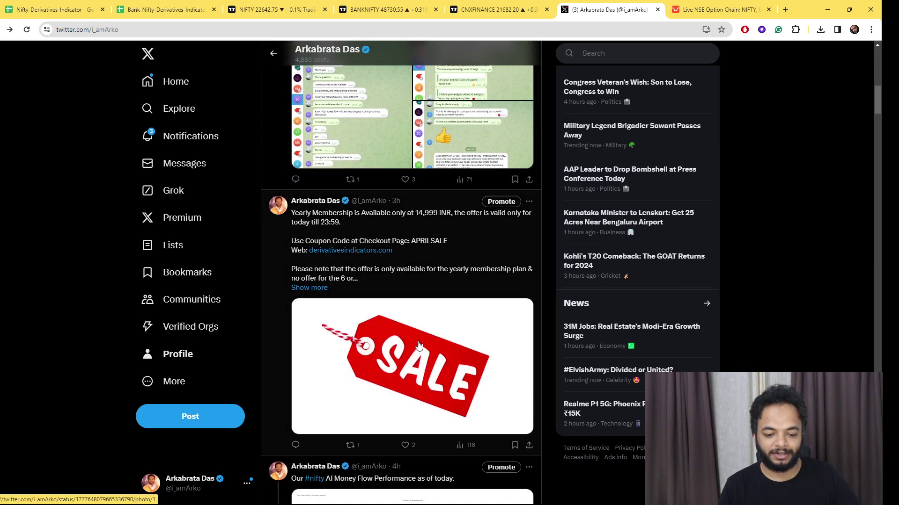
pyautogui.scroll(15, 449, 216)
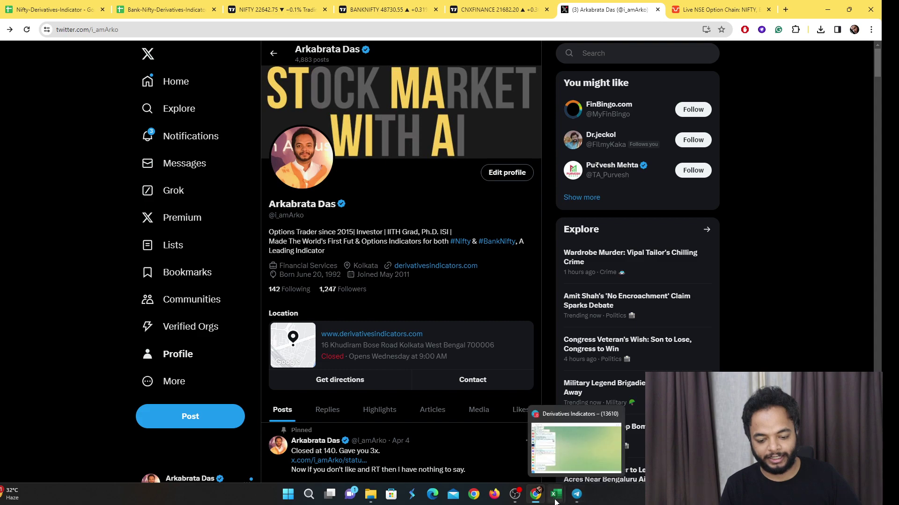
pyautogui.click(536, 467)
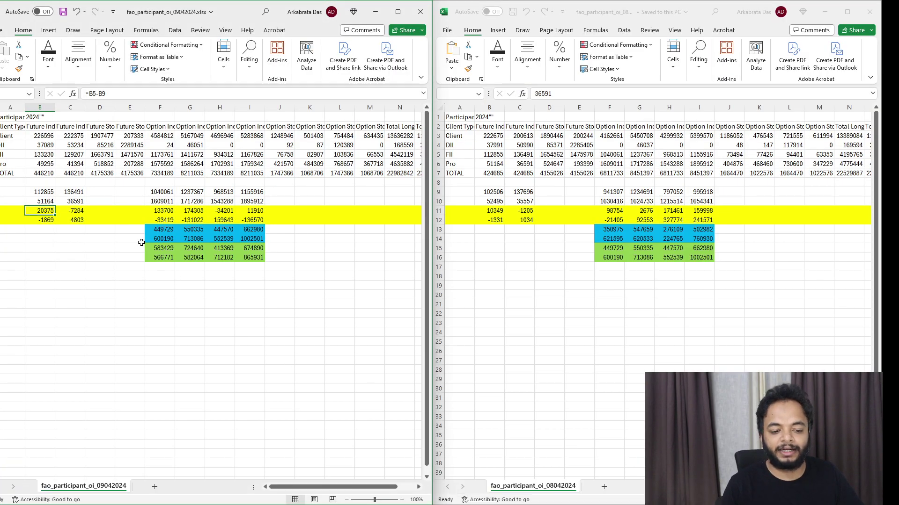
pyautogui.press('Right')
pyautogui.press('Right')
pyautogui.press('Right')
pyautogui.press('Right')
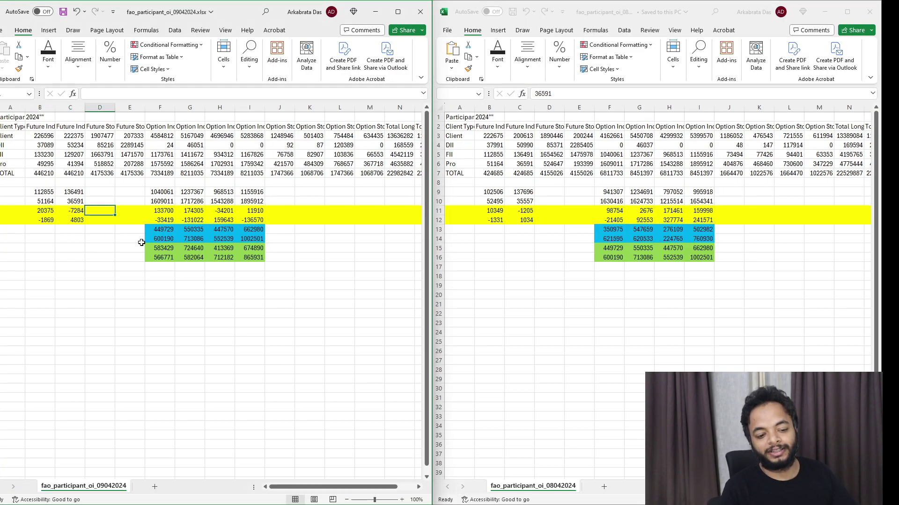
pyautogui.press('Left')
pyautogui.press('Home')
pyautogui.press('Right')
pyautogui.press('Right')
pyautogui.press('Right')
pyautogui.press('Right')
pyautogui.press('Right')
pyautogui.press('Right')
pyautogui.press('Right')
pyautogui.press('Right')
pyautogui.press('Right')
pyautogui.press('Right')
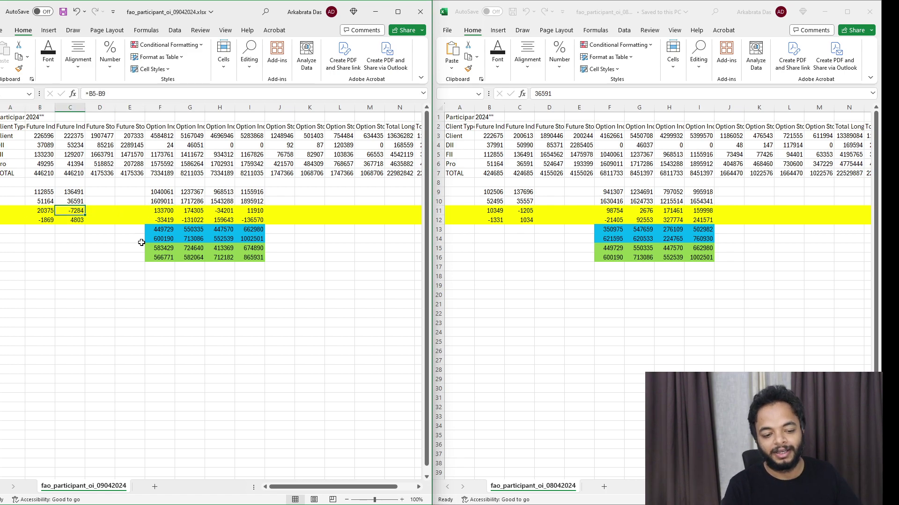
pyautogui.press('Down')
pyautogui.press('Down')
pyautogui.press('Left')
pyautogui.press('Left')
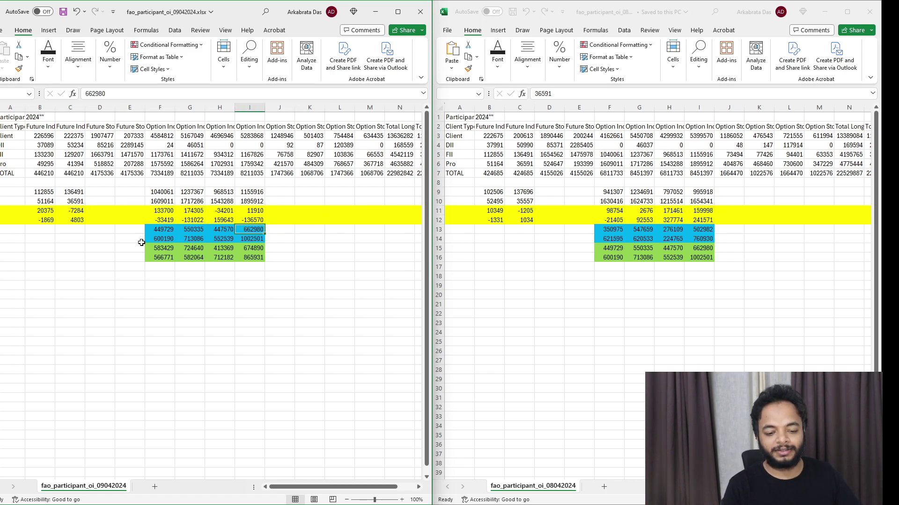
pyautogui.press('Down')
pyautogui.press('Left')
pyautogui.press('Down')
pyautogui.press('Right')
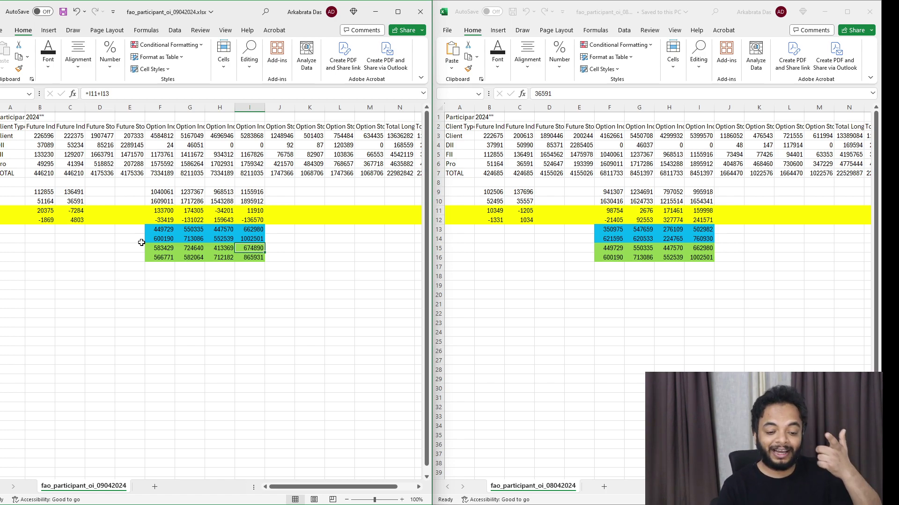
pyautogui.press('Up')
pyautogui.press('Up')
pyautogui.press('Up')
pyautogui.press('Up')
pyautogui.press('Left')
pyautogui.press('Left')
pyautogui.press('Left')
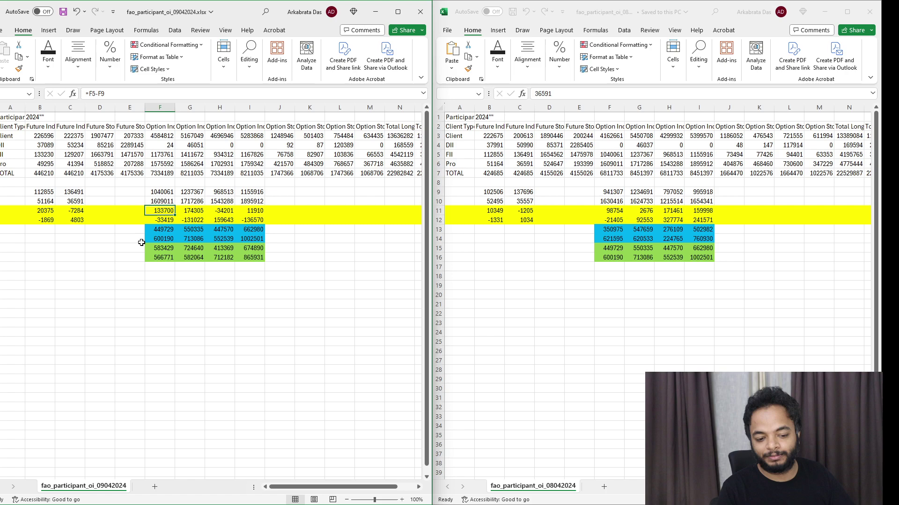
pyautogui.press('Right')
pyautogui.press('Right')
pyautogui.press('Right')
pyautogui.press('Left')
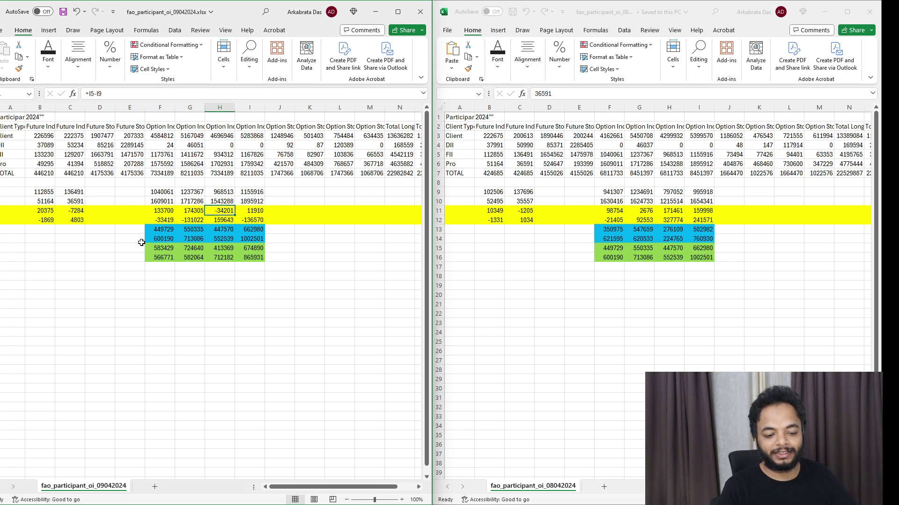
pyautogui.press('Left')
pyautogui.press('Down')
pyautogui.press('Down')
pyautogui.press('Down')
pyautogui.press('Down')
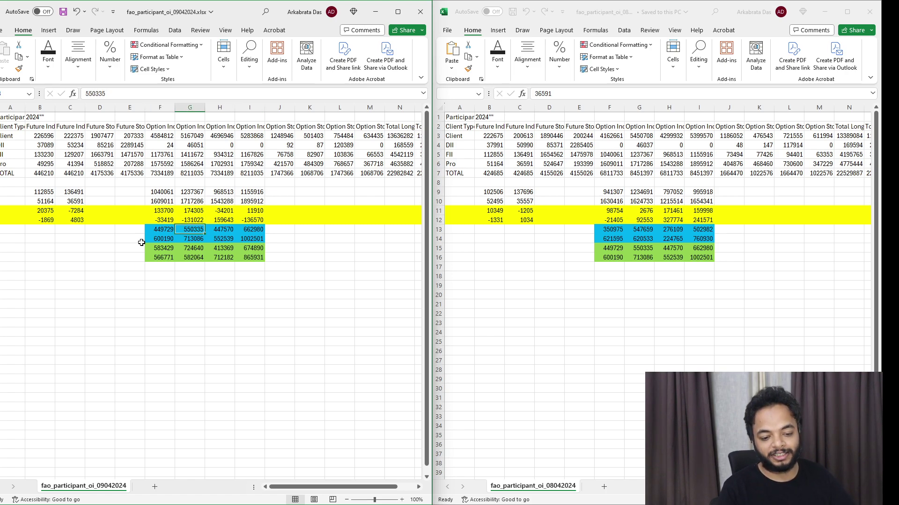
pyautogui.press('Right')
pyautogui.press('Right')
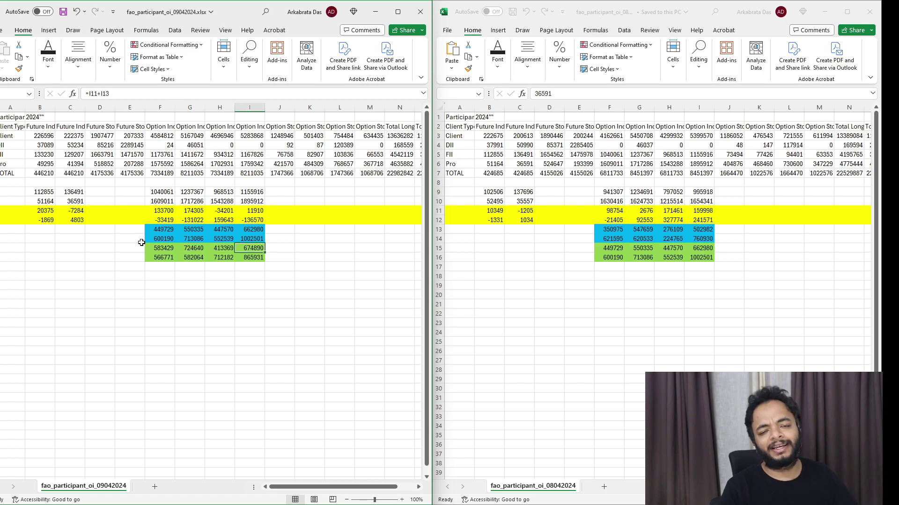
pyautogui.press('Left')
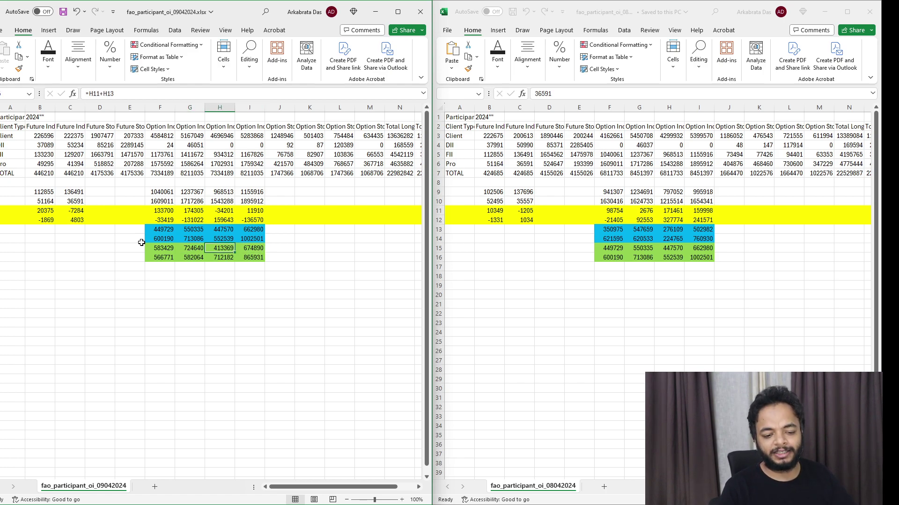
pyautogui.press('Left')
pyautogui.press('Left')
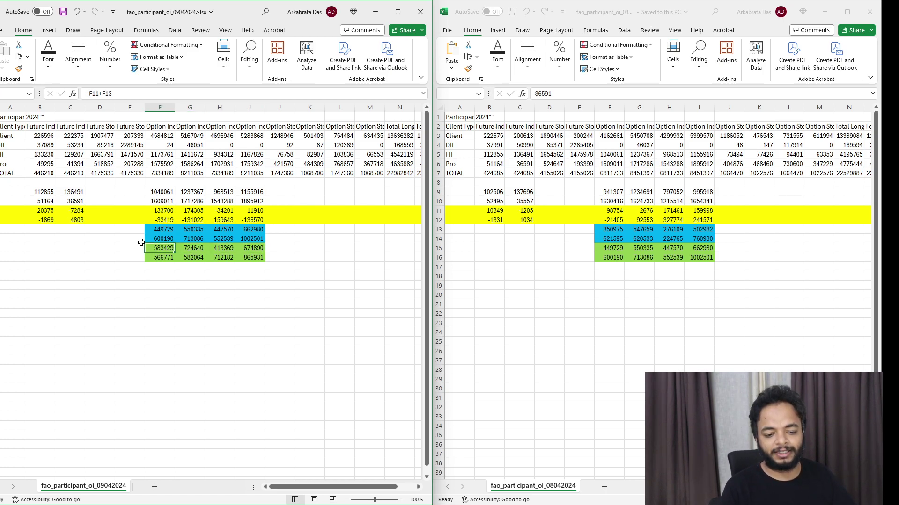
pyautogui.press('Right')
pyautogui.press('Left')
pyautogui.press('Right')
pyautogui.press('Right')
pyautogui.press('Right')
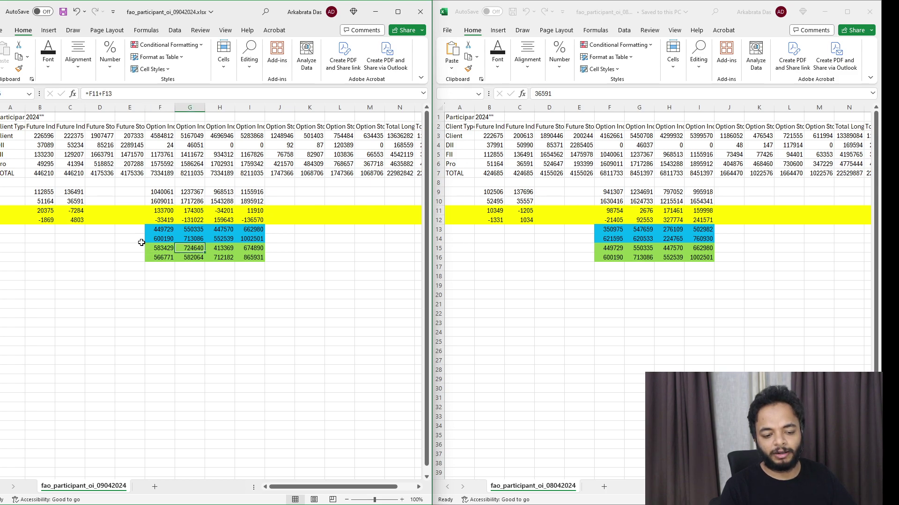
pyautogui.press('Left')
pyautogui.press('Left')
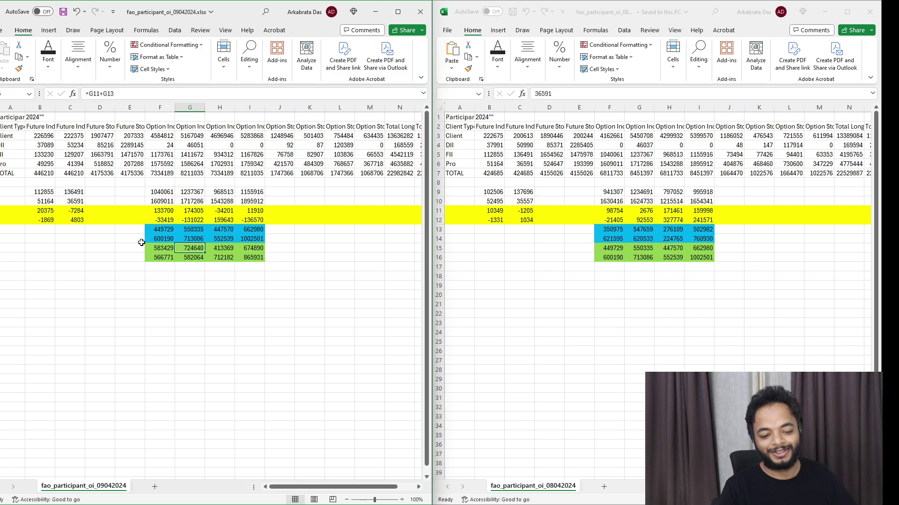
pyautogui.press('Left')
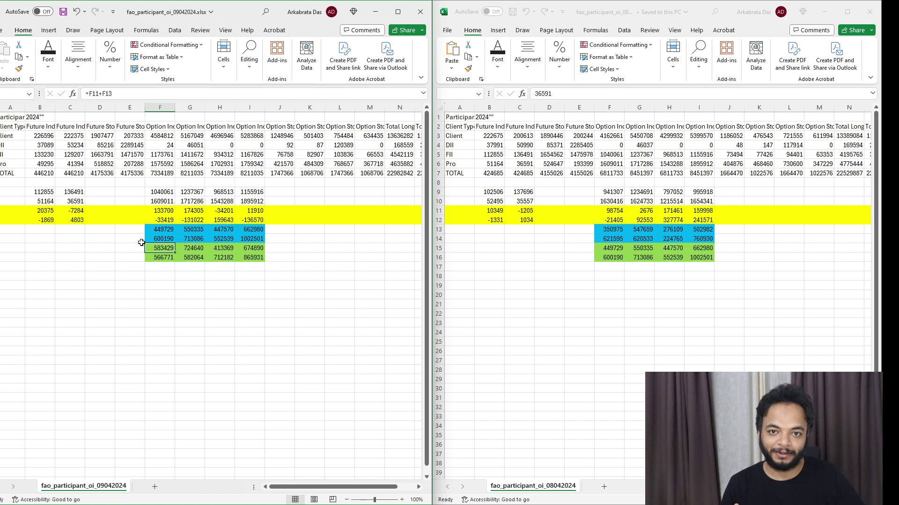
pyautogui.press('Right')
pyautogui.press('Right')
pyautogui.press('Right')
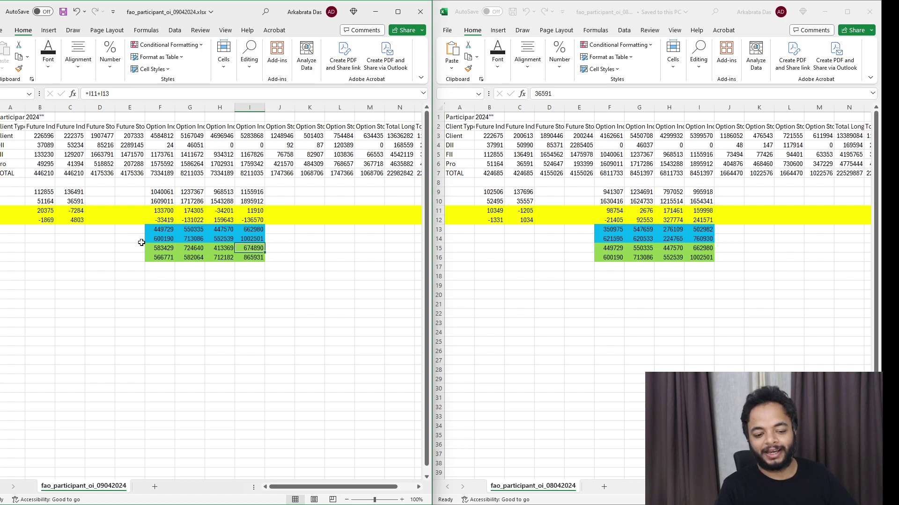
pyautogui.press('Down')
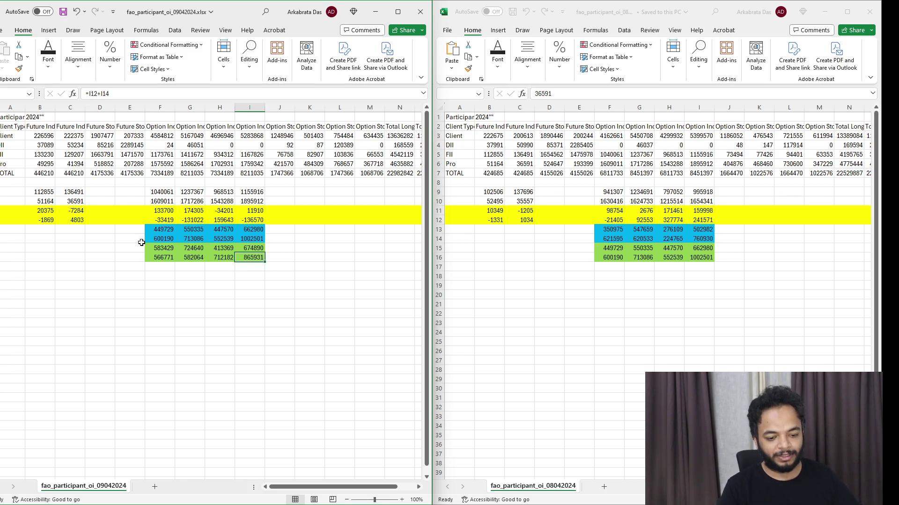
pyautogui.press('Right')
pyautogui.press('Left')
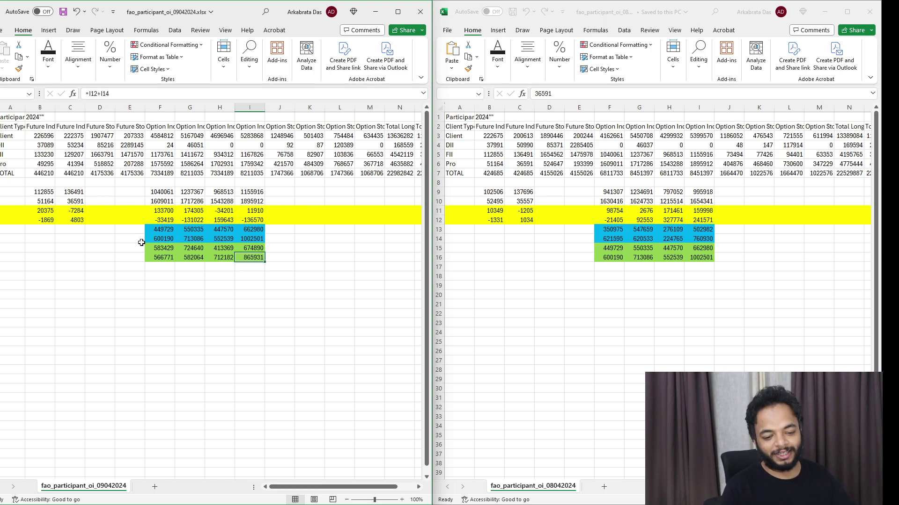
pyautogui.press('Left')
pyautogui.press('Left')
pyautogui.press('Left')
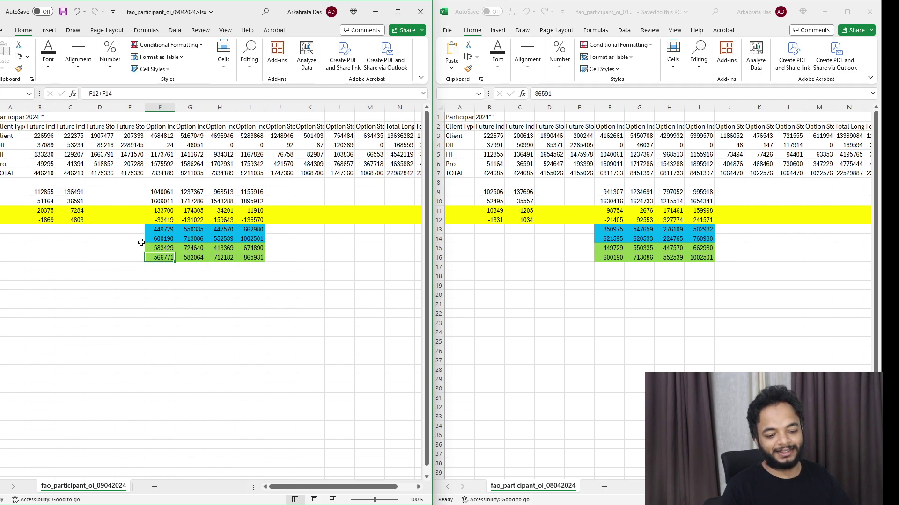
pyautogui.press('Right')
pyautogui.press('Right')
pyautogui.press('Right')
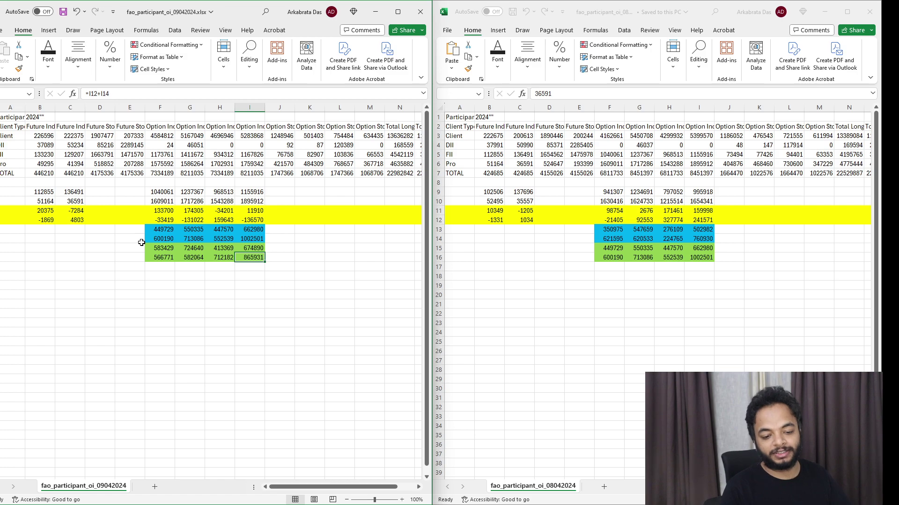
pyautogui.press('Left')
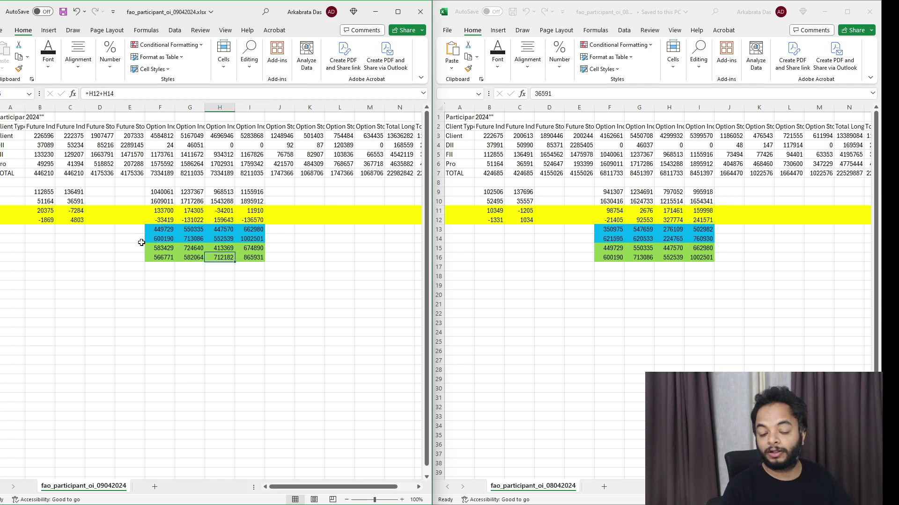
pyautogui.press('Left')
pyautogui.press('Left')
pyautogui.press('Right')
pyautogui.press('Right')
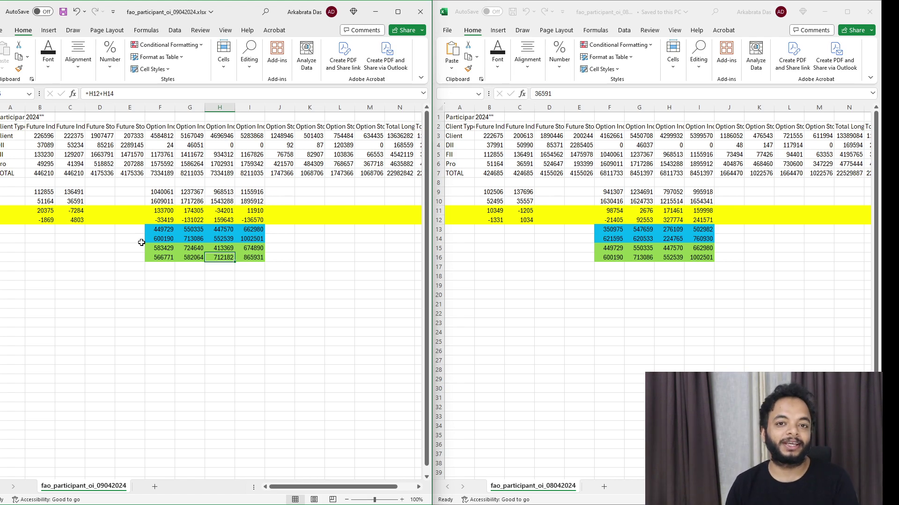
# Step: Switch from Excel to Chrome to bring the Stock Market with AI X profile forward
pyautogui.moveTo(587, 490)
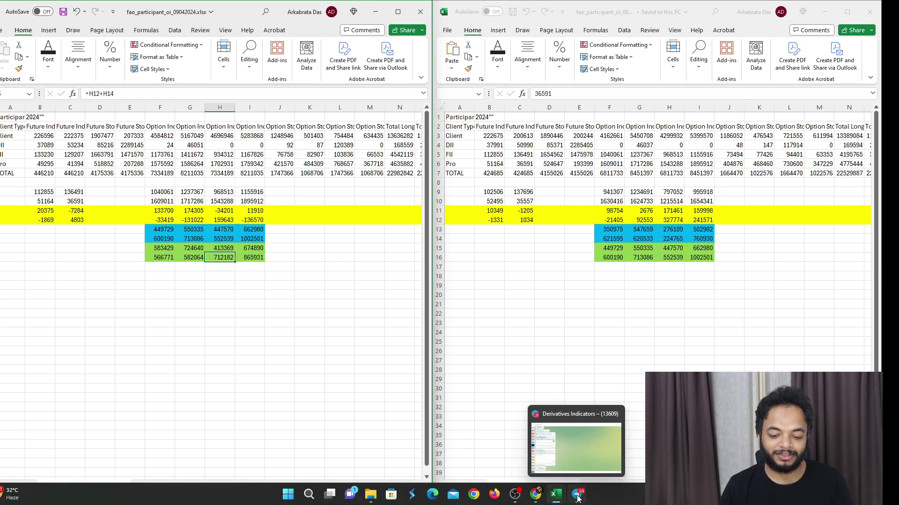
pyautogui.moveTo(535, 494)
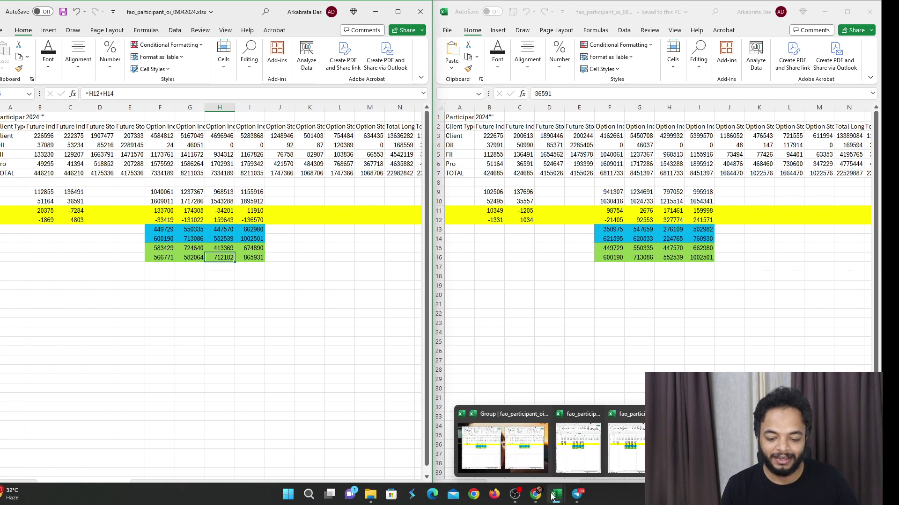
pyautogui.click(535, 493)
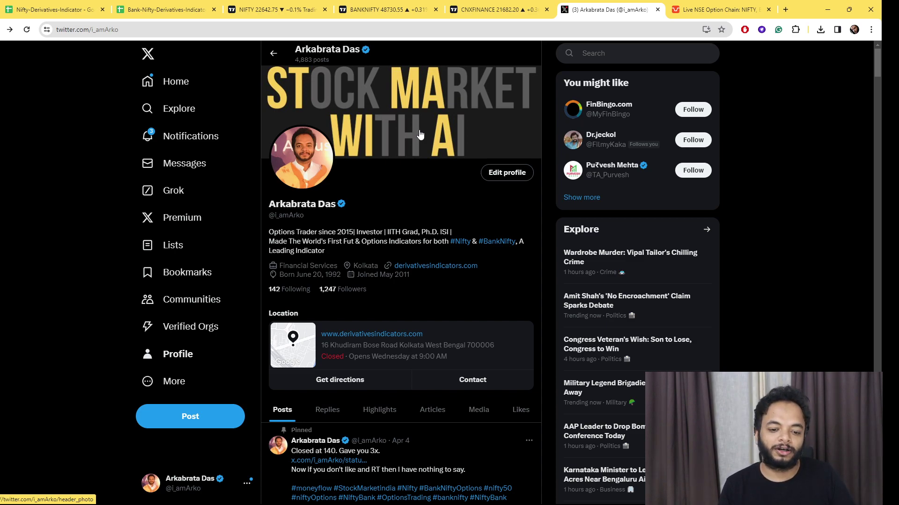
# Step: Open the NIFTY 10 Apr option chain and check its Info summary
pyautogui.click(730, 10)
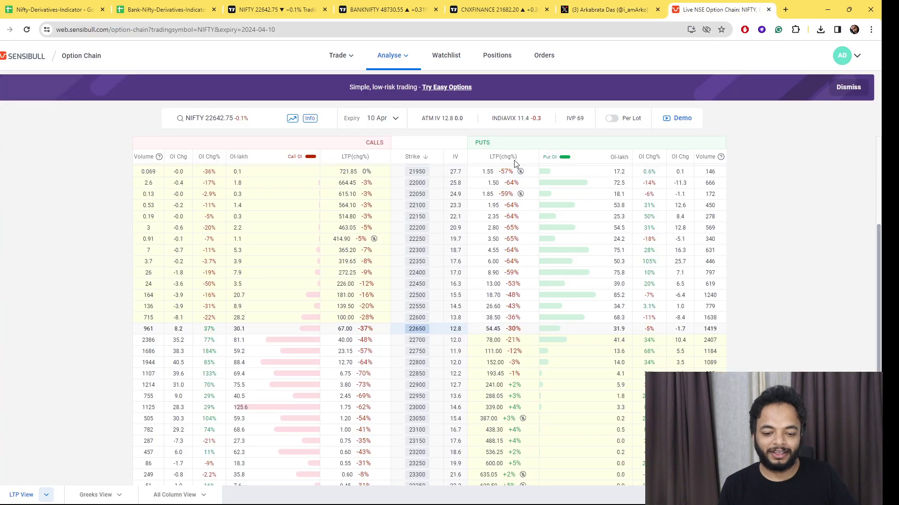
pyautogui.scroll(-3, 449, 319)
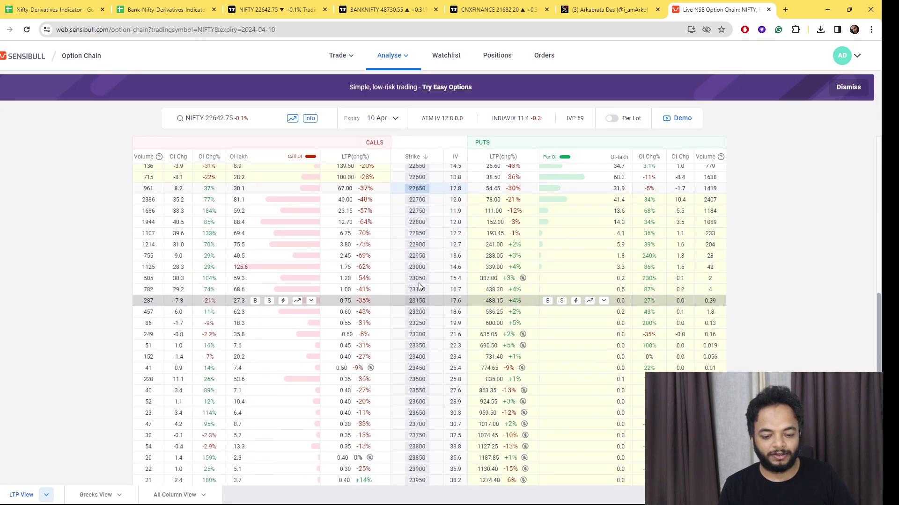
pyautogui.click(310, 118)
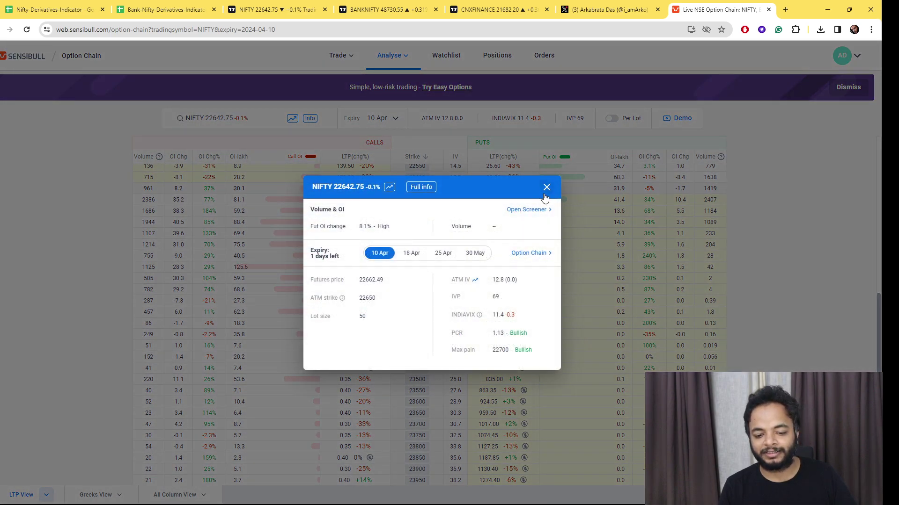
pyautogui.click(547, 188)
# Step: Scroll the NIFTY chain and review the Info summary once more before closing it
pyautogui.scroll(3, 560, 318)
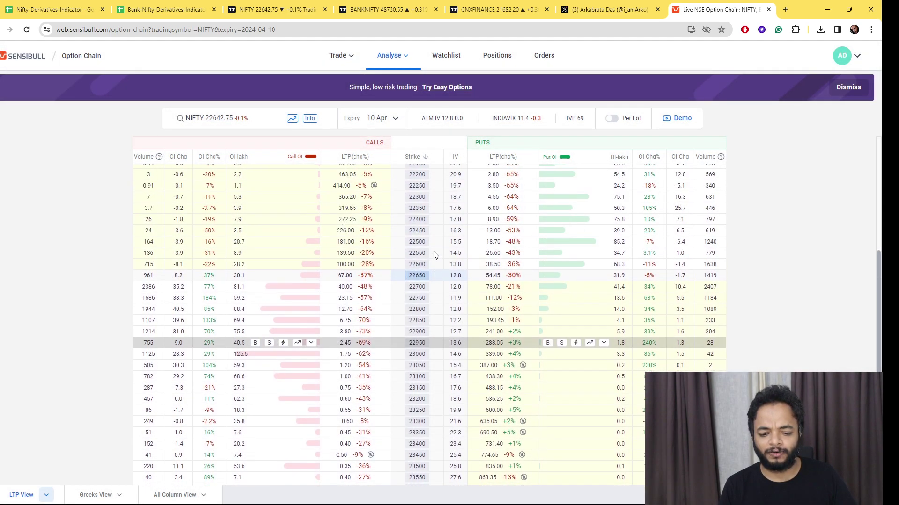
pyautogui.scroll(-1, 559, 318)
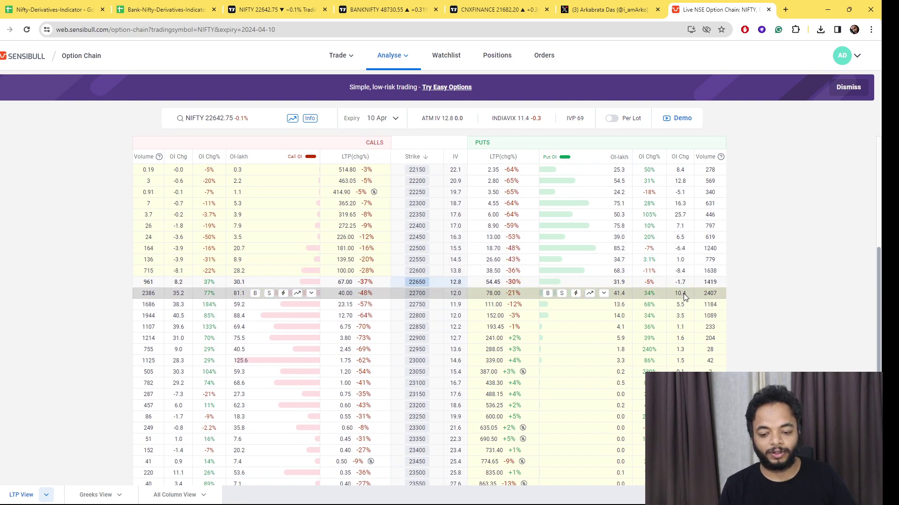
pyautogui.click(310, 120)
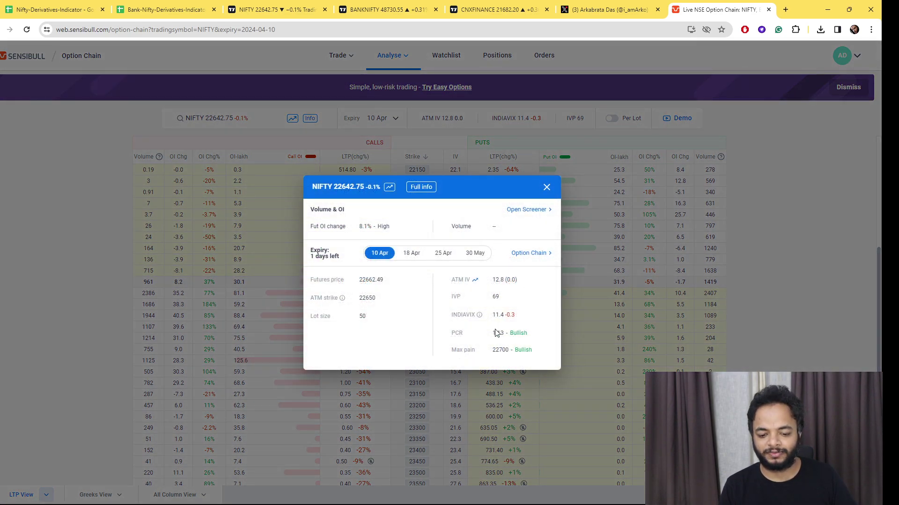
pyautogui.click(546, 187)
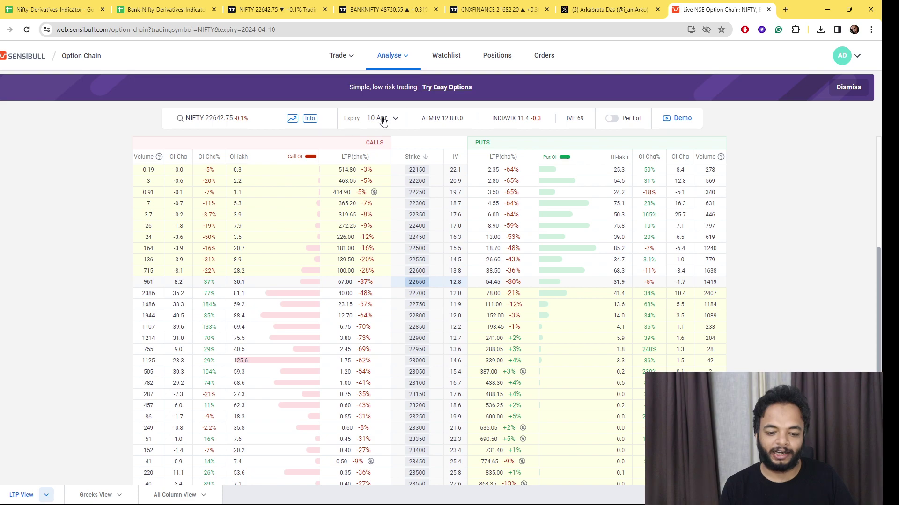
# Step: Browse the BANKNIFTY option chain, then switch the chain back to NIFTY for 10 Apr
pyautogui.click(217, 120)
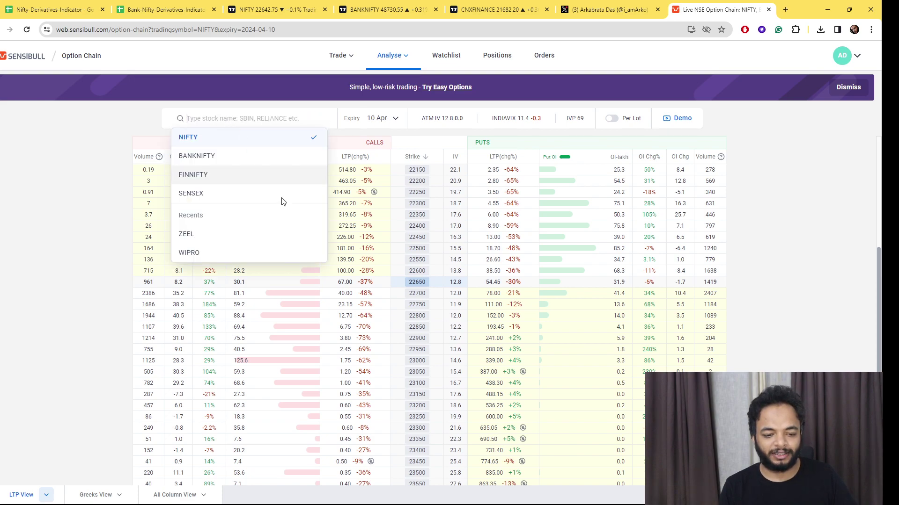
pyautogui.click(246, 160)
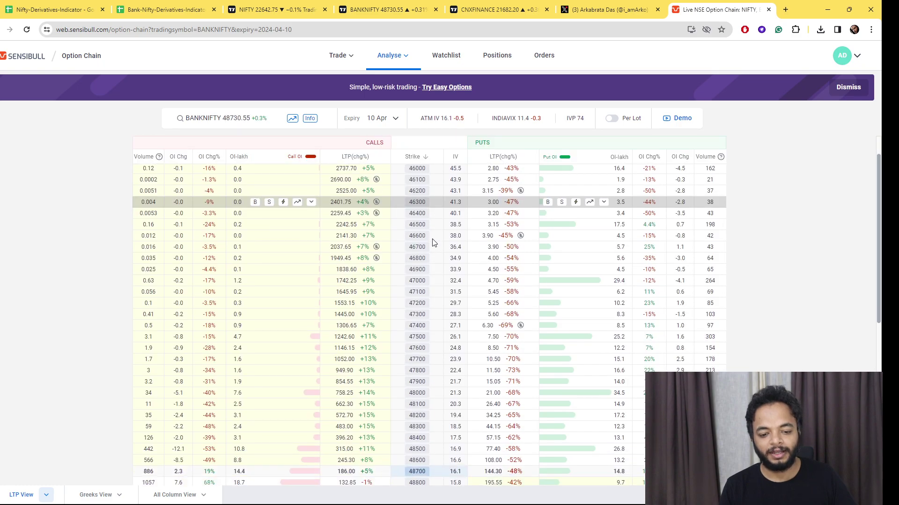
pyautogui.scroll(-3, 432, 242)
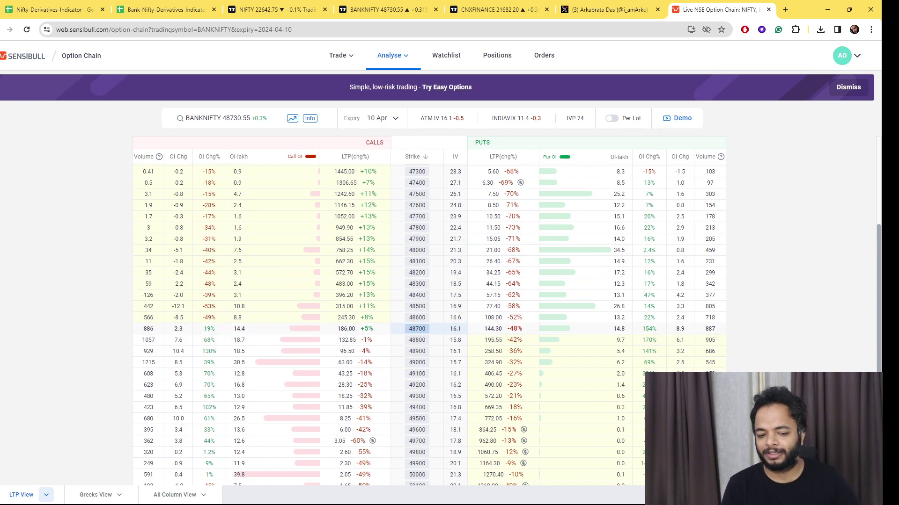
pyautogui.click(217, 118)
pyautogui.click(239, 137)
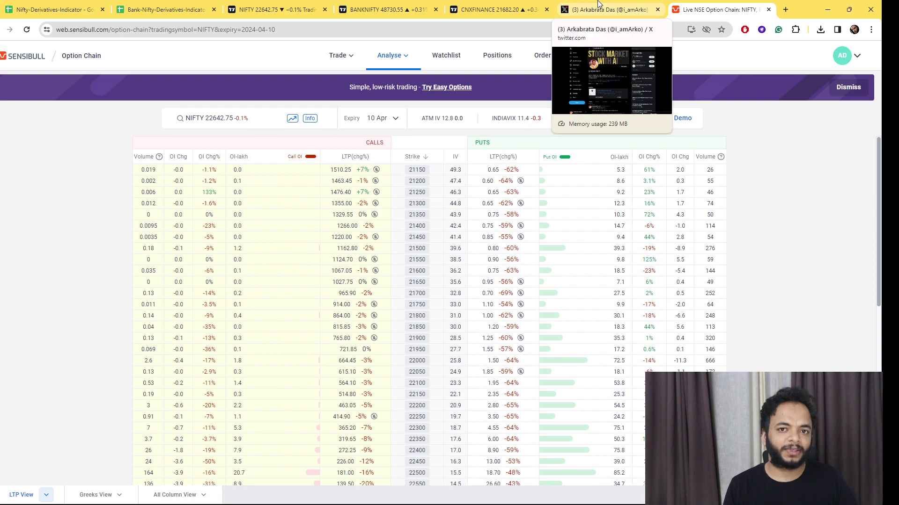
# Step: Scroll the trader's X profile down to the SALE membership post and back to the top
pyautogui.click(601, 9)
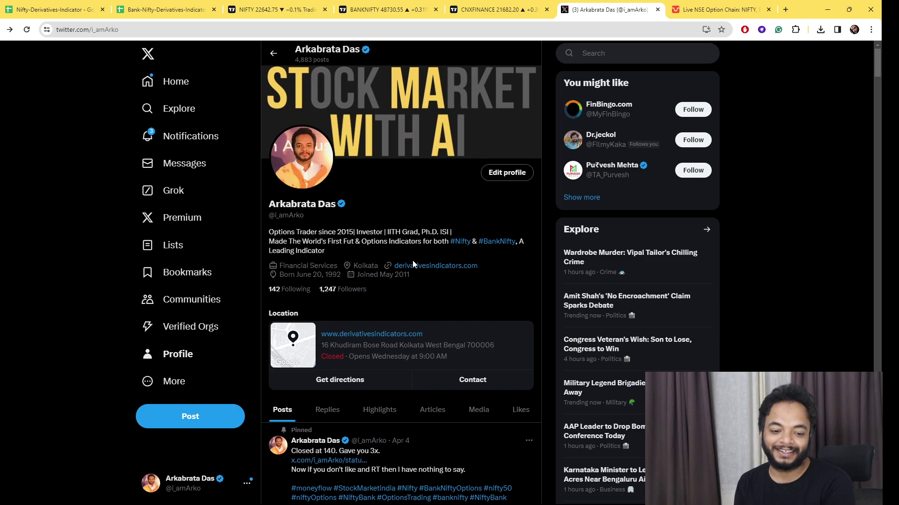
pyautogui.scroll(-15, 392, 271)
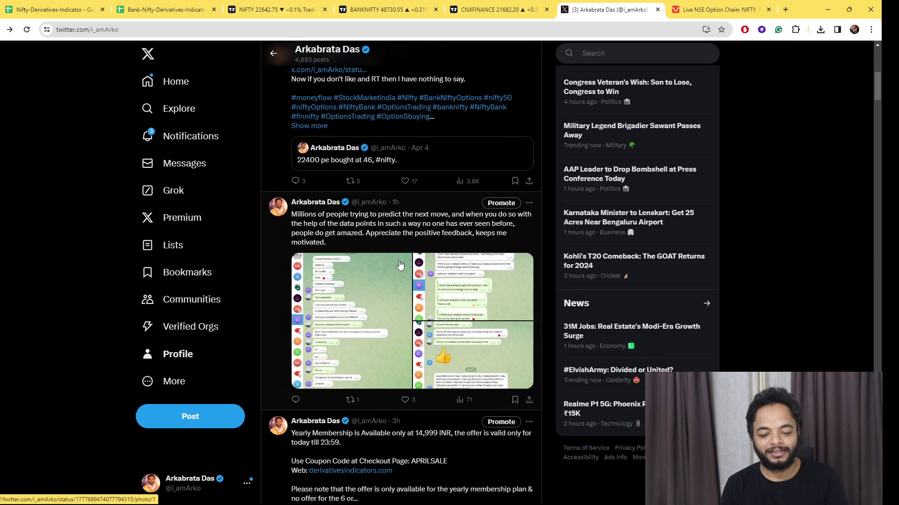
pyautogui.scroll(3, 421, 226)
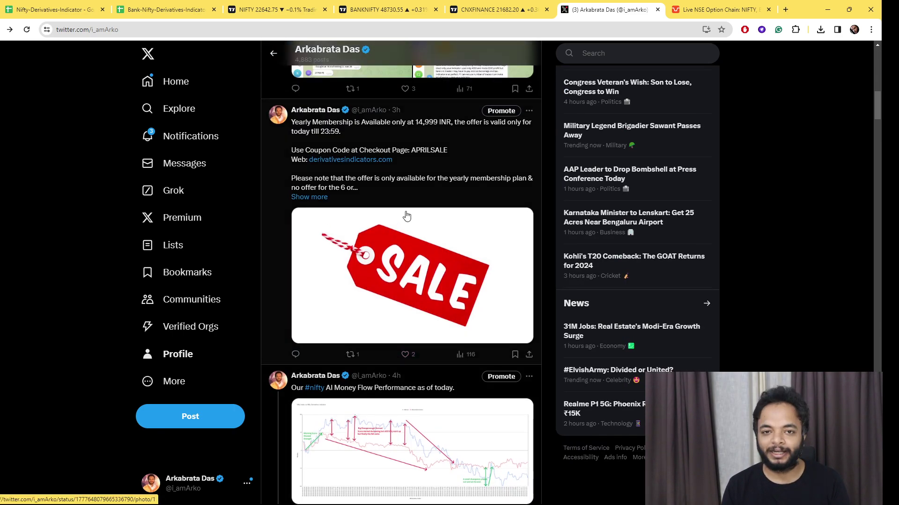
pyautogui.scroll(12, 412, 220)
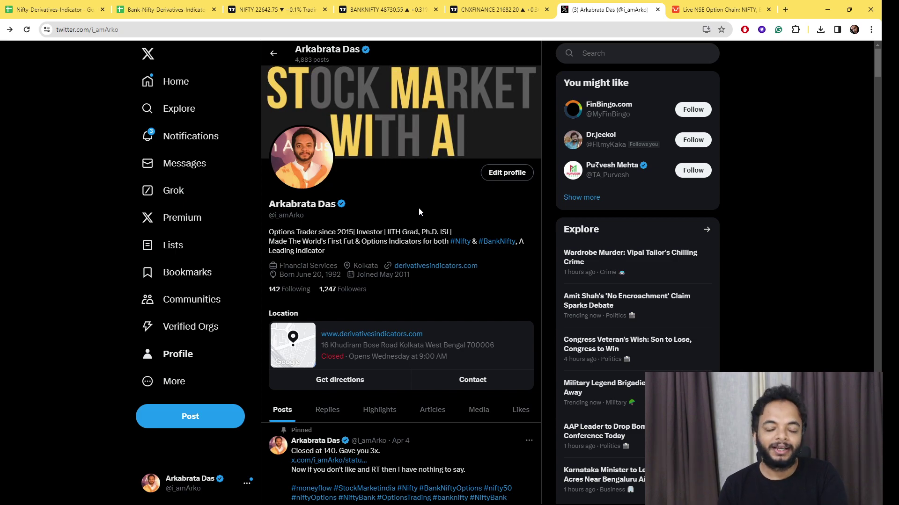
# Step: Glance at the NIFTY chart, then show the Nifty Bank Index 5-minute chart at 48730.55
pyautogui.click(284, 5)
pyautogui.click(395, 5)
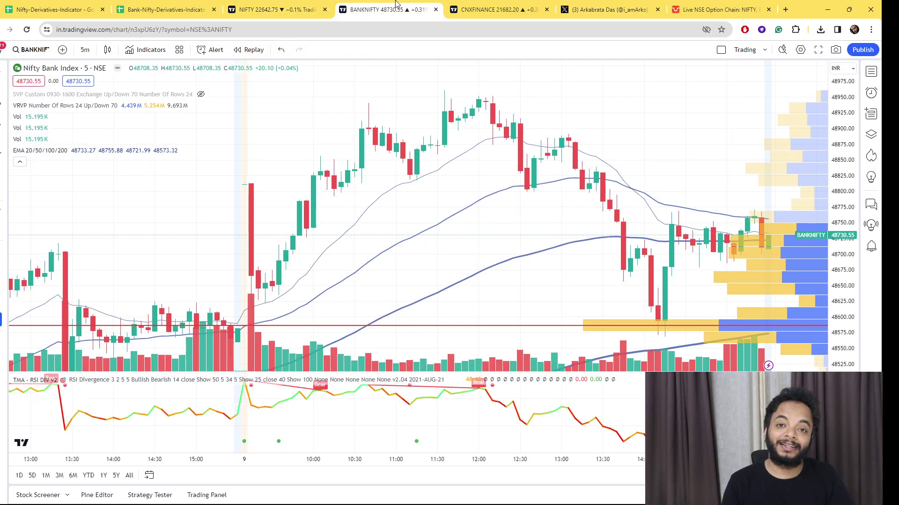